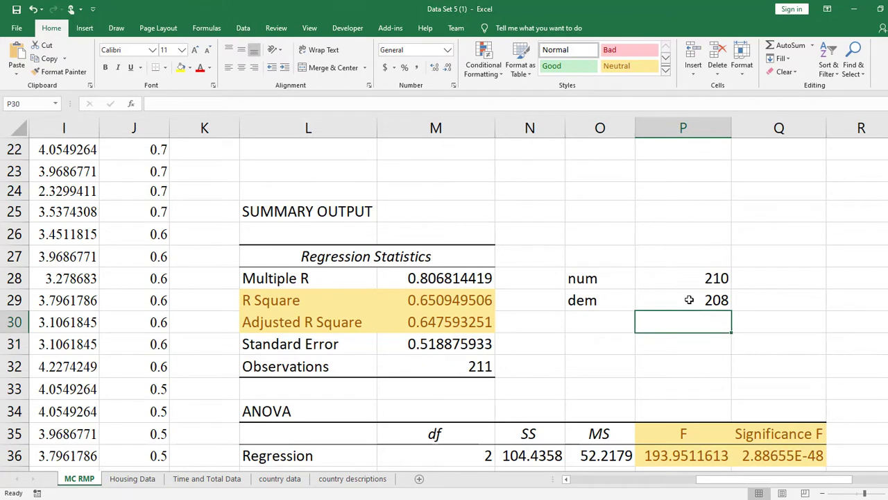
Step: Calculate the ratio of num to dem in P30 with the formula =P28/P29
type("=")
left_click(691, 286)
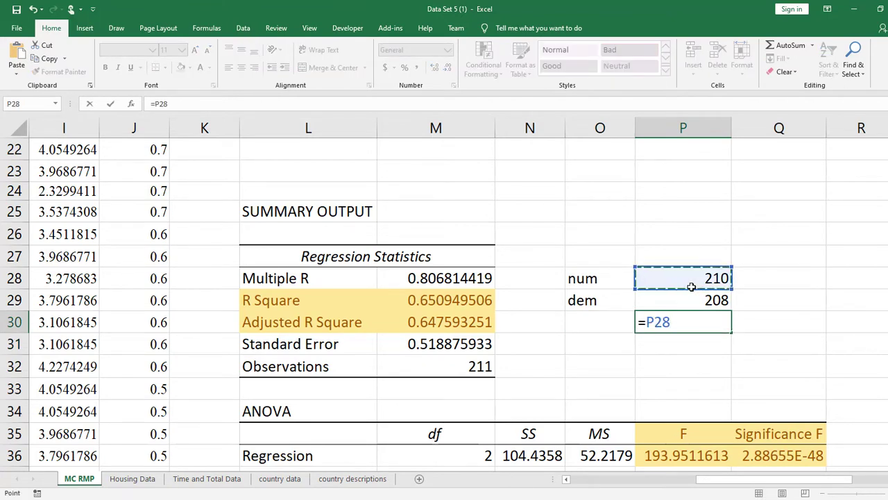
type("/")
left_click(690, 298)
key("Return")
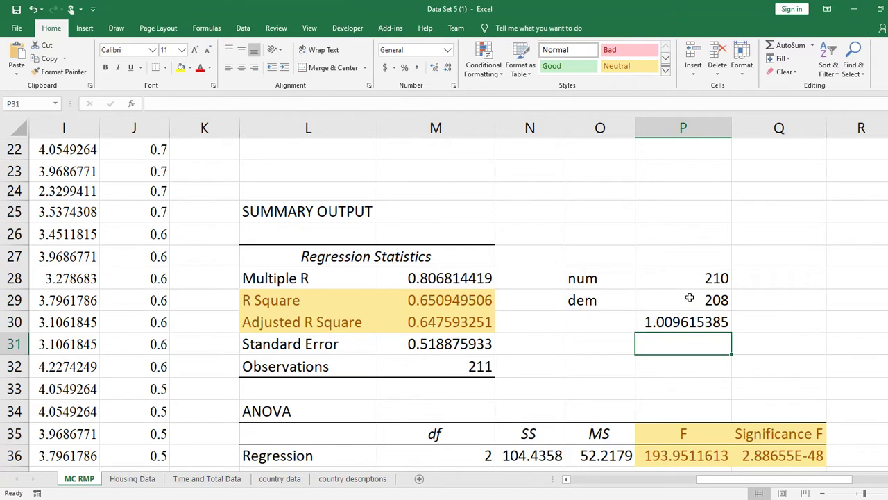
Step: Calculate the adjusted R Square in O30 with the formula =1-(1-M29)*P30
left_click(587, 323)
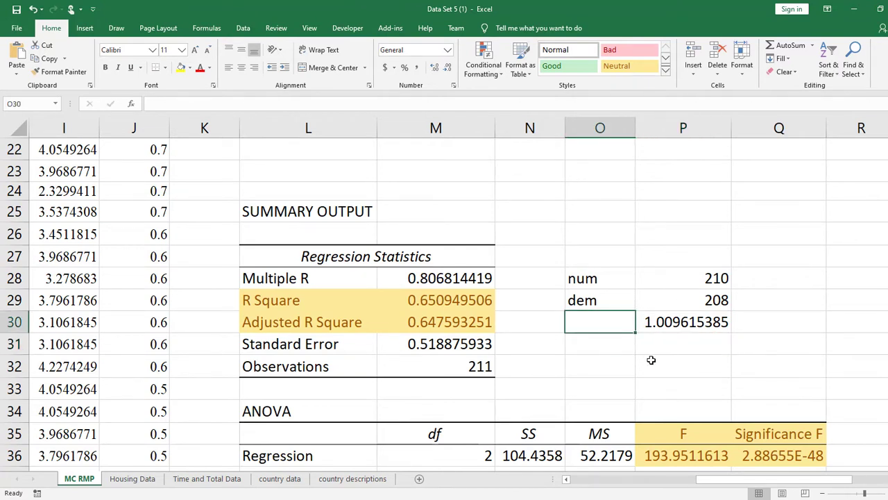
type("=1")
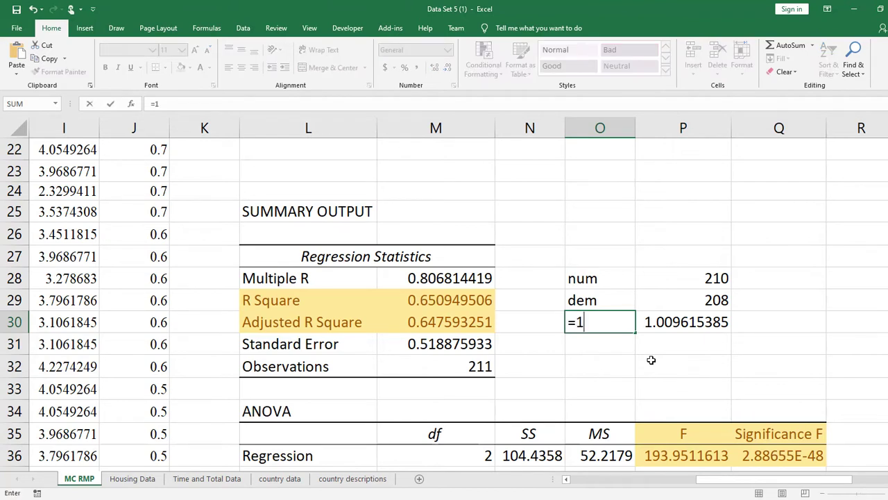
type("-(1-")
left_click(438, 300)
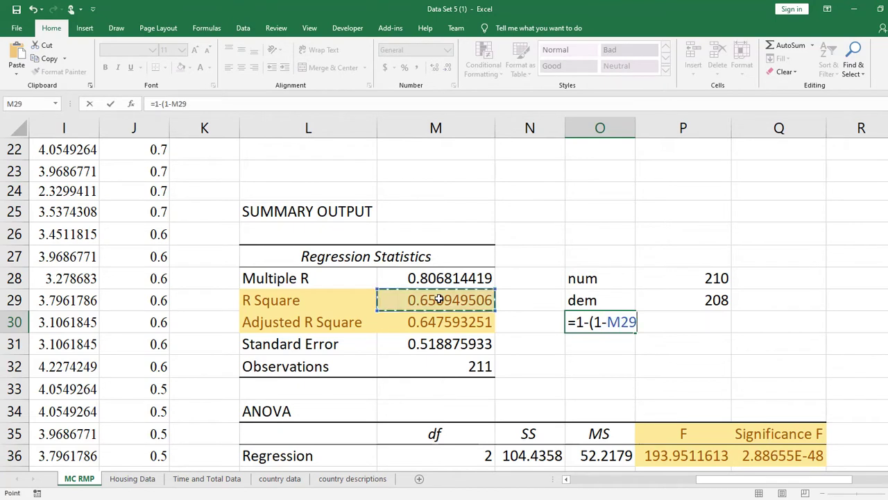
type(")")
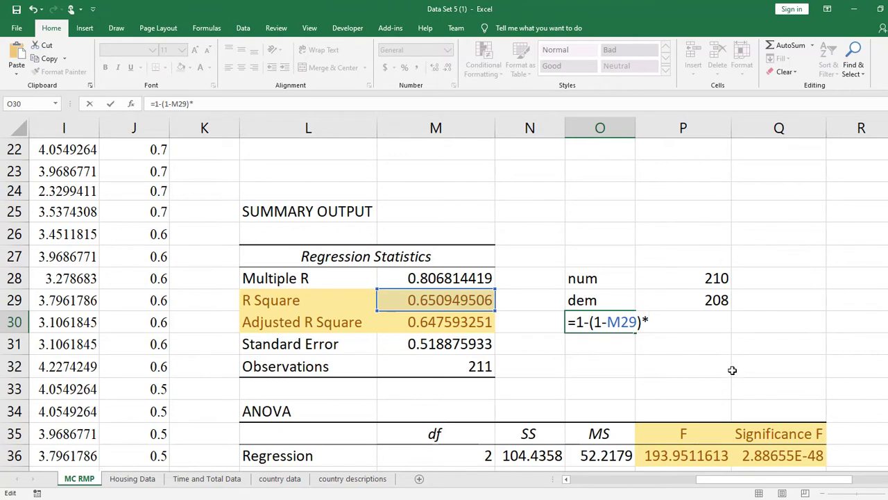
type("*P30")
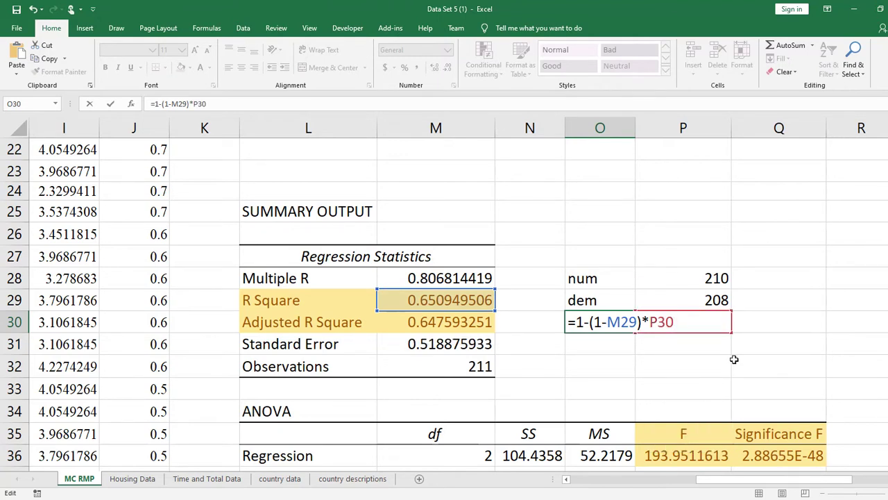
key("Return")
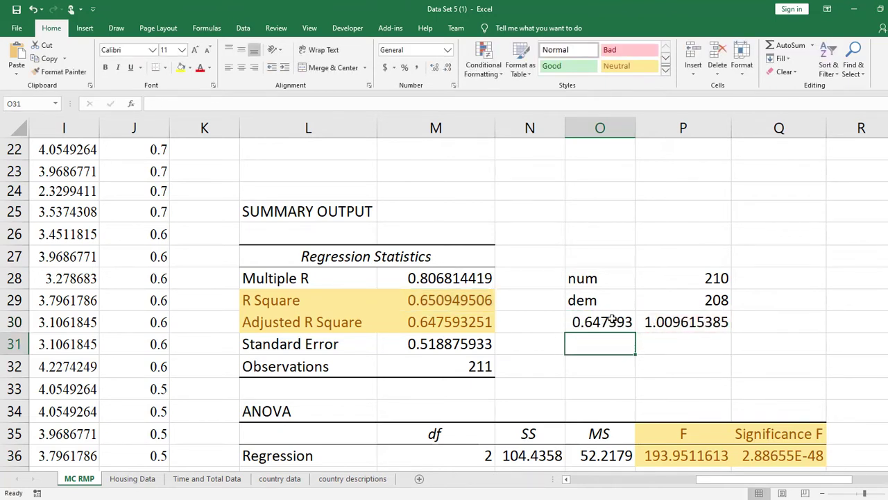
Step: Compare the computed value in O30 with the R Square and Adjusted R Square values in the regression statistics
left_click_drag(612, 321, 451, 324)
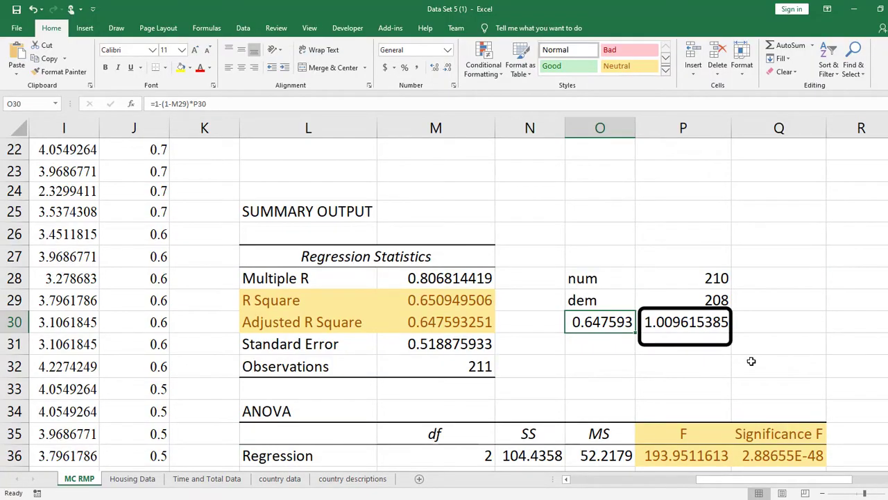
left_click_drag(458, 297, 463, 320)
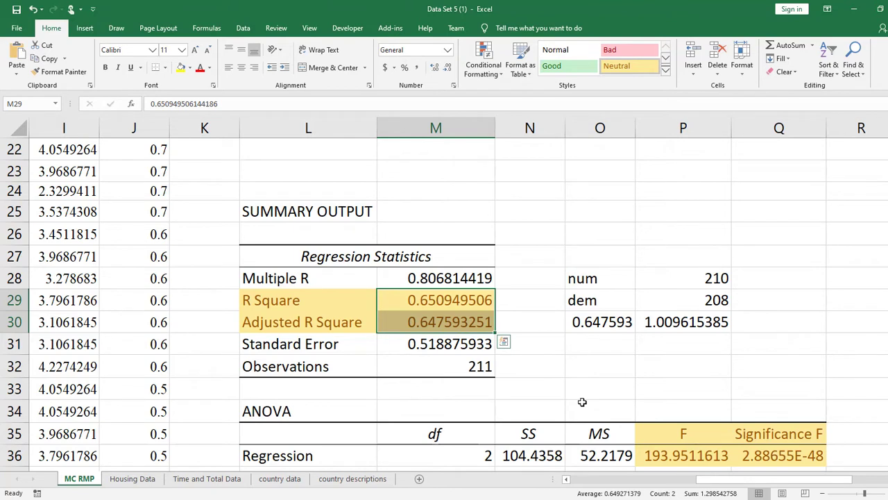
left_click(597, 375)
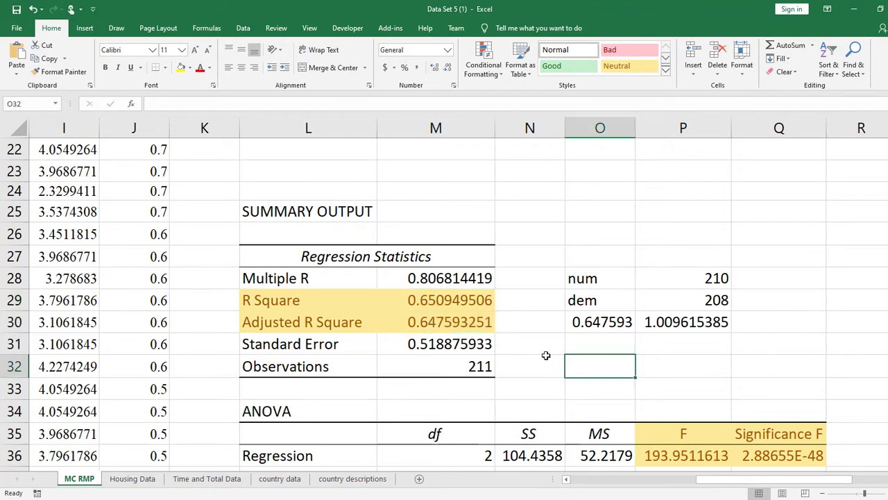
Step: Set the Observations value in M32 to 5 and check the recalculated ratio in P30
left_click(490, 362)
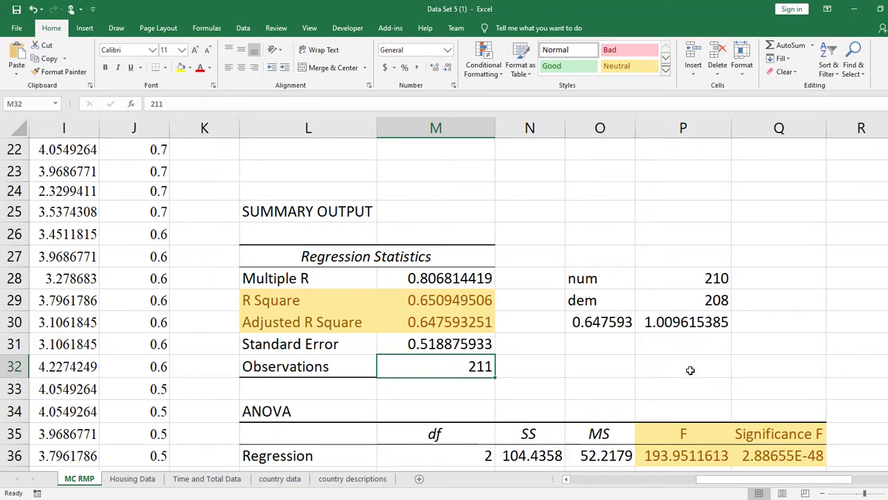
type("5")
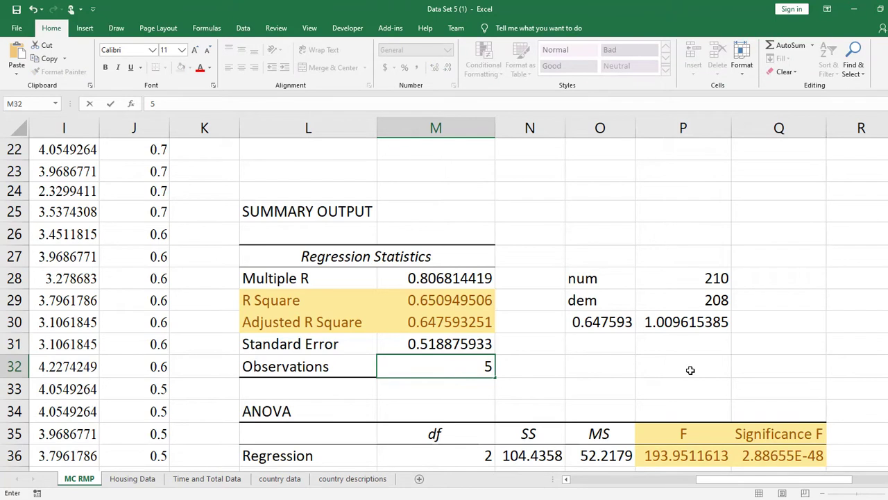
key("Return")
left_click(715, 324)
Step: Make the computed adjusted R Square in O30 bold
left_click(619, 321)
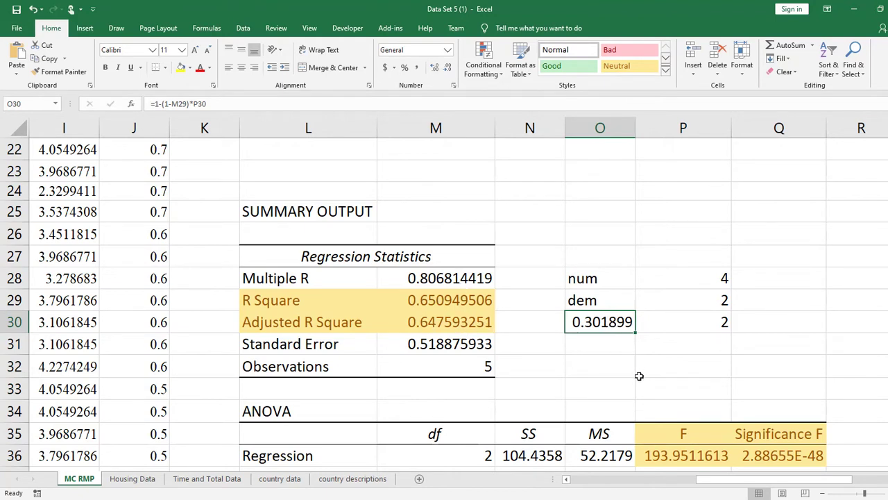
key("ctrl+b")
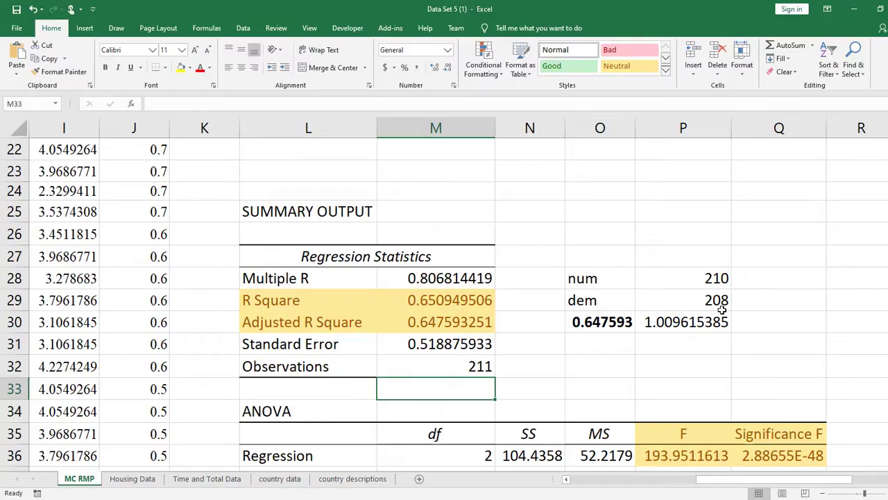
Step: Review the ratio formula in P30, and change the dem formula in P29 to =M32-20-1
left_click(708, 324)
double_click(715, 324)
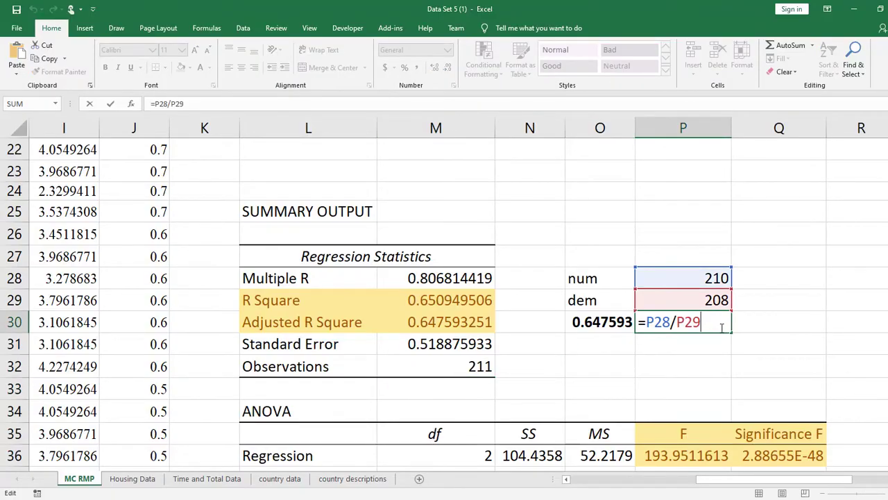
key("Return")
left_click(699, 294)
double_click(702, 300)
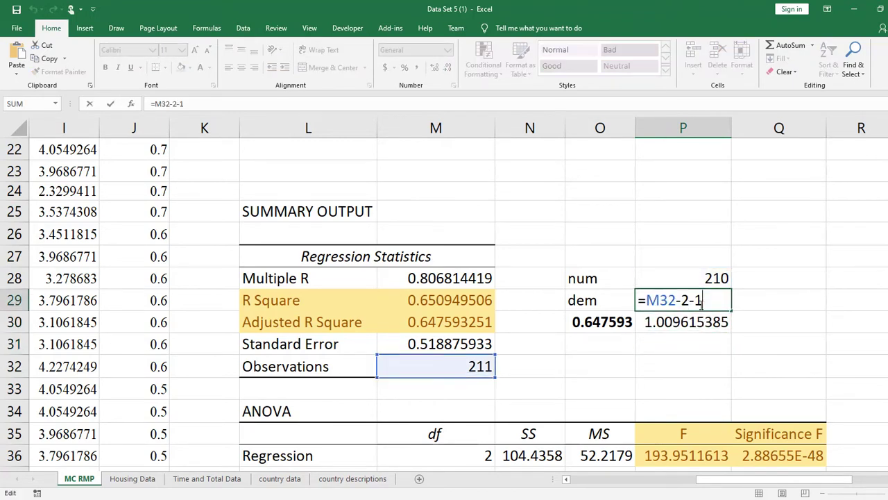
left_click(687, 300)
type("0")
key("Return")
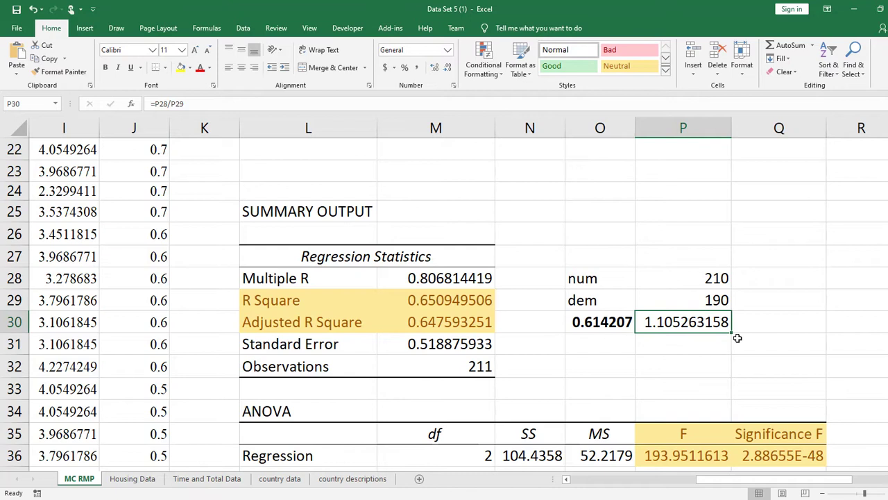
left_click(603, 329)
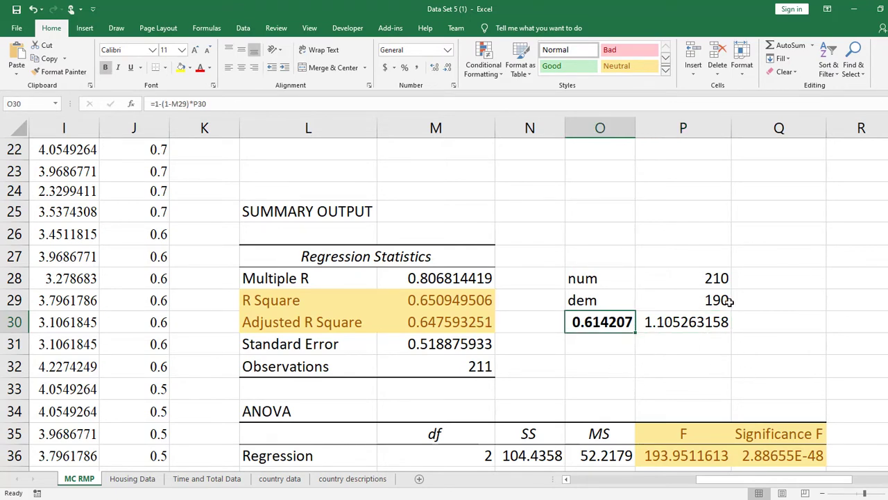
Step: Examine the ANOVA and coefficients tables below the regression statistics alongside the manual adjusted R Square calculation
scroll(616, 332, "down", 4)
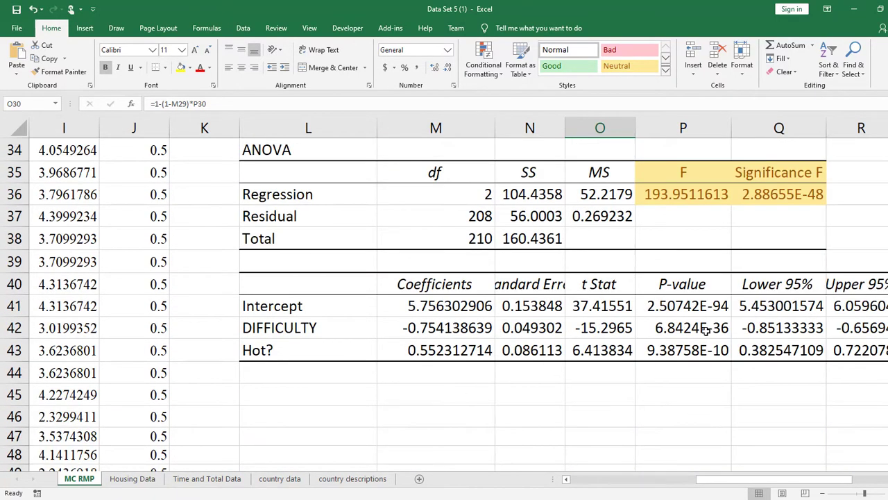
scroll(705, 329, "up", 6)
scroll(705, 326, "down", 1)
scroll(677, 327, "down", 7)
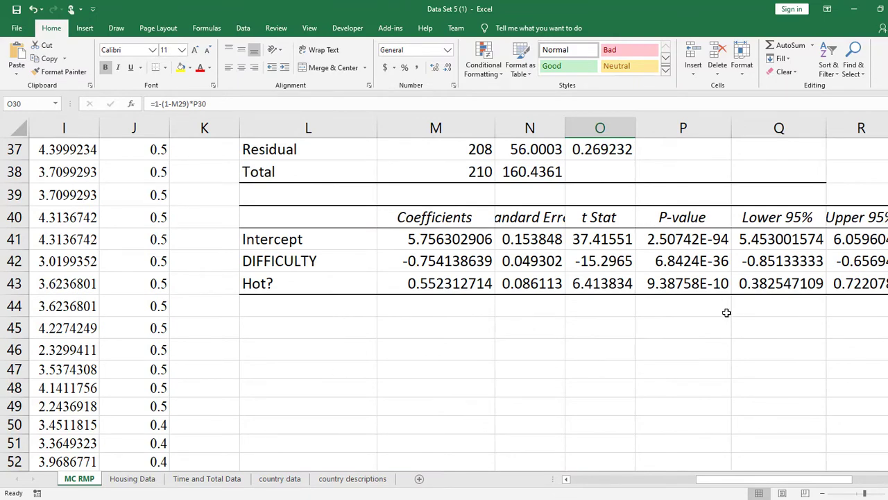
scroll(727, 313, "up", 5)
scroll(736, 326, "down", 1)
scroll(736, 326, "down", 1)
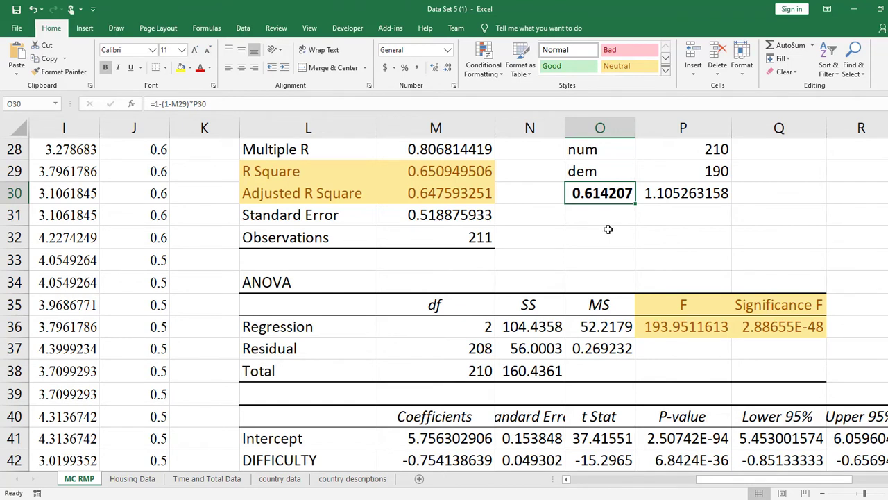
left_click(666, 227)
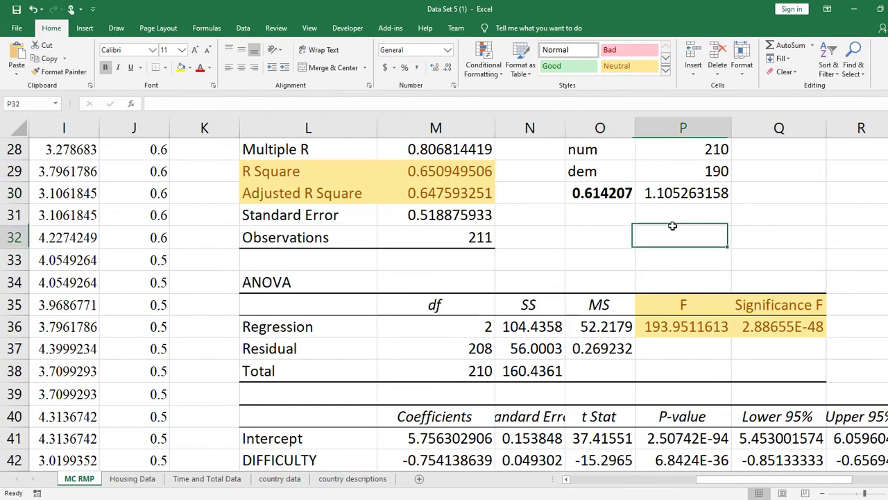
left_click(614, 233)
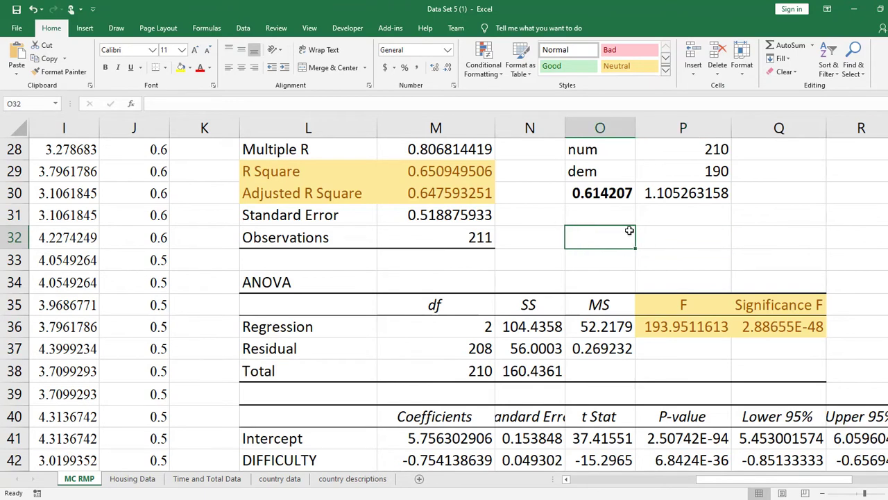
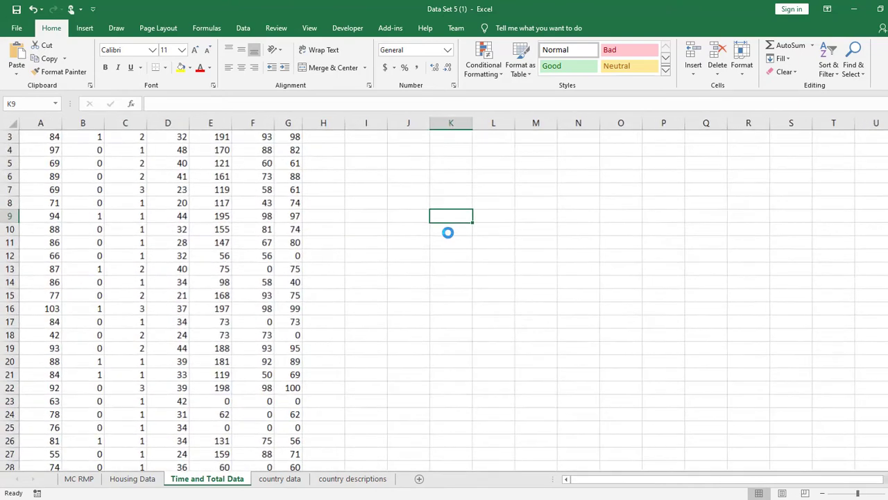
Step: Examine the exam total, H tot, H4 and H3 columns on the Time and Total Data sheet
scroll(498, 257, "up", 8)
scroll(559, 254, "up", 3)
left_click(718, 244)
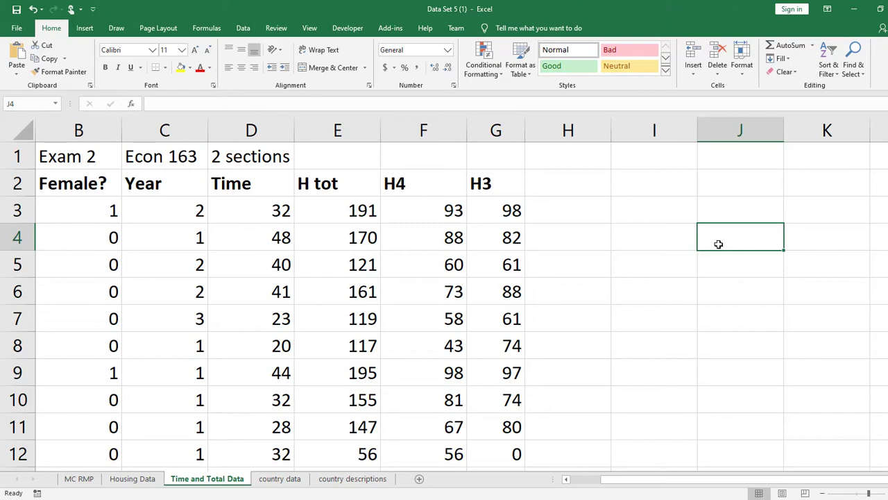
left_click_drag(774, 479, 729, 484)
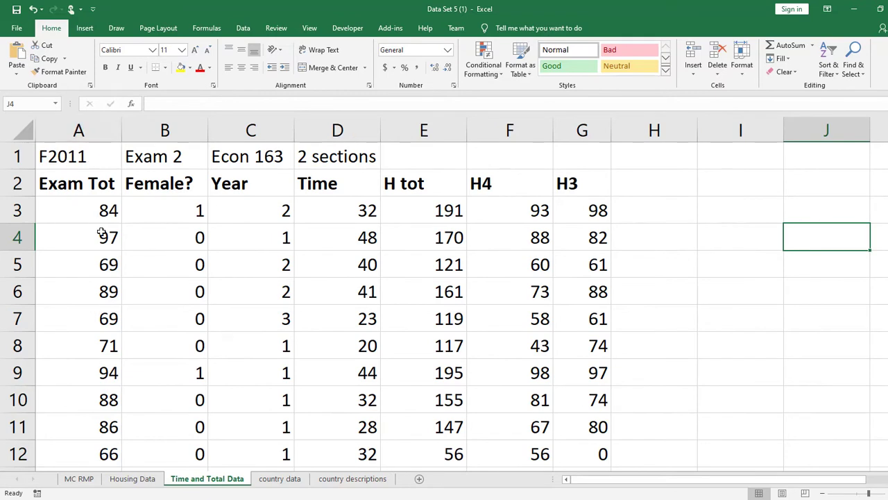
left_click(79, 216)
left_click(96, 210)
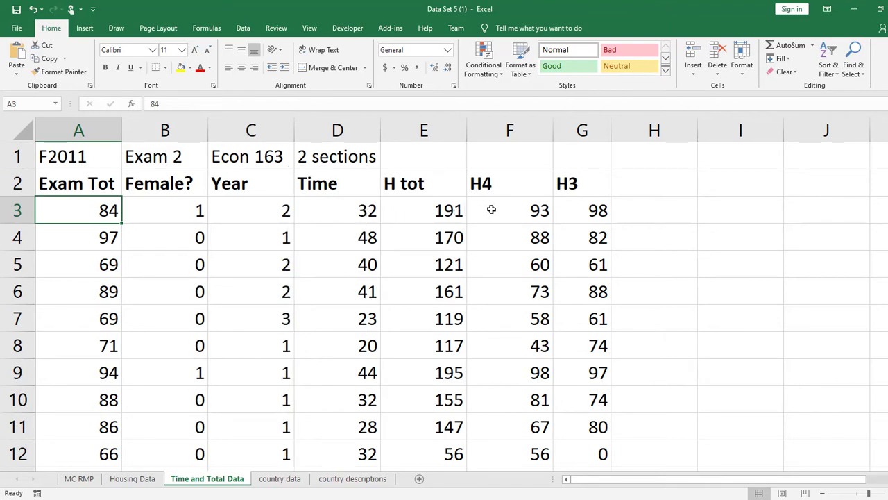
left_click(533, 182)
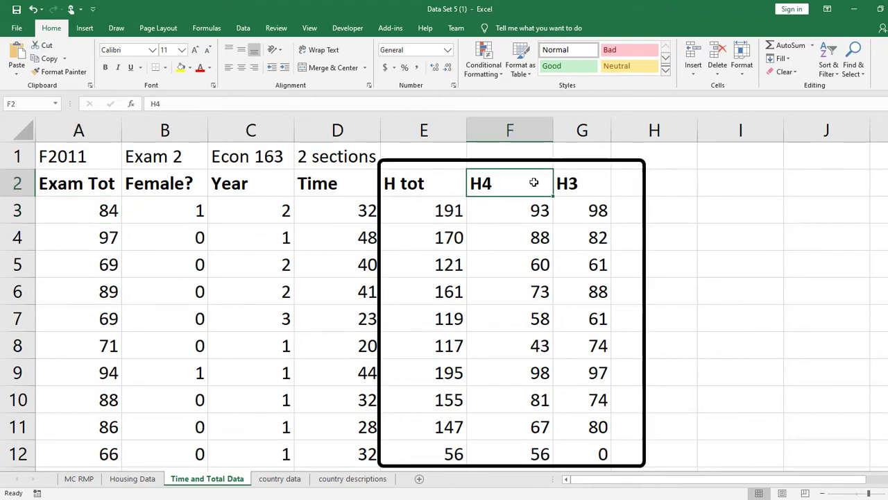
left_click_drag(534, 182, 590, 182)
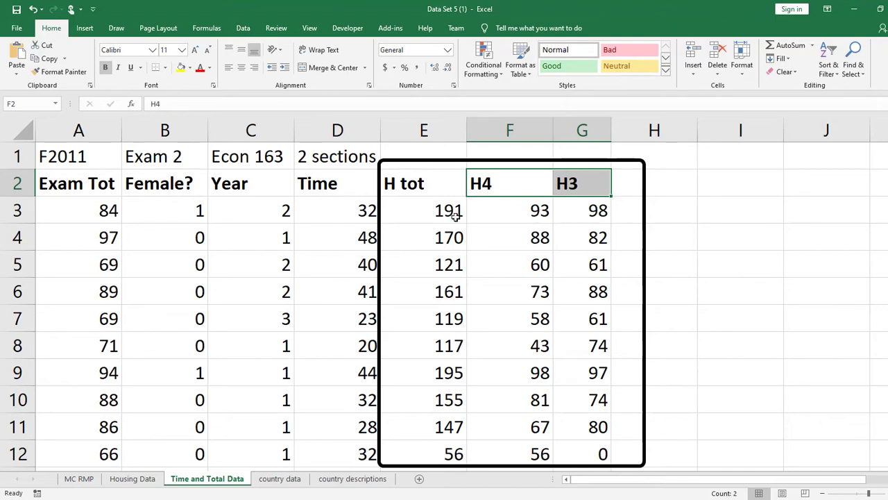
left_click(431, 217)
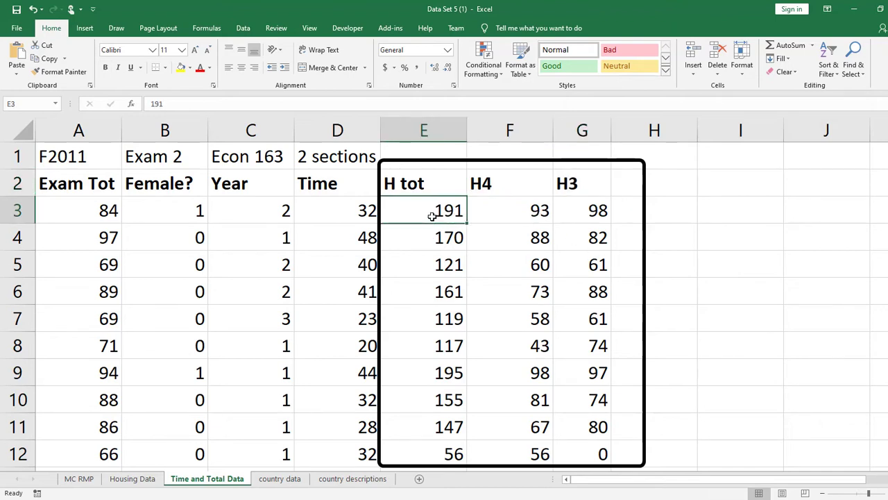
left_click(643, 206)
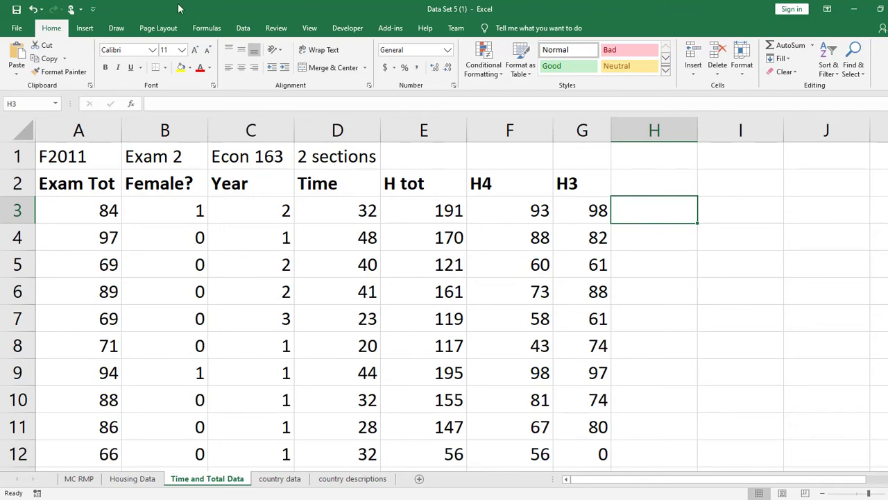
Step: Start a Regression analysis, clear the old input ranges and set the Y range to the Exam Tot column, $A$2:$A$41
left_click(245, 29)
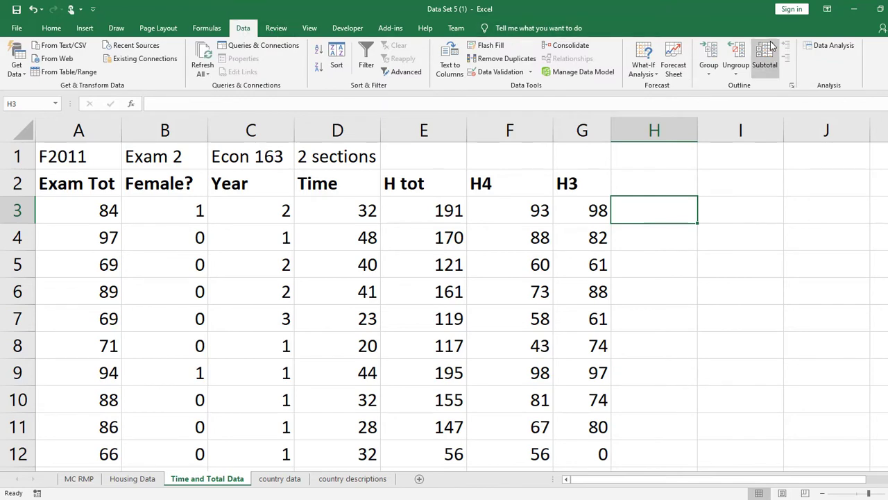
left_click(851, 50)
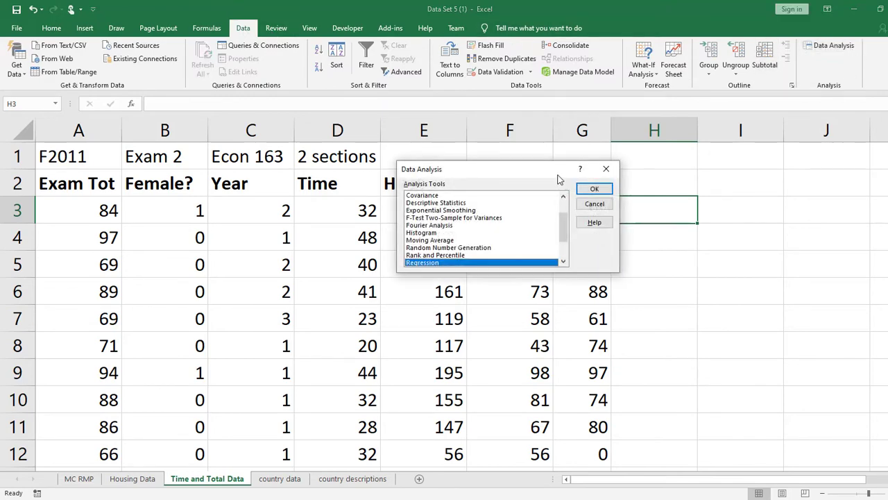
left_click(595, 189)
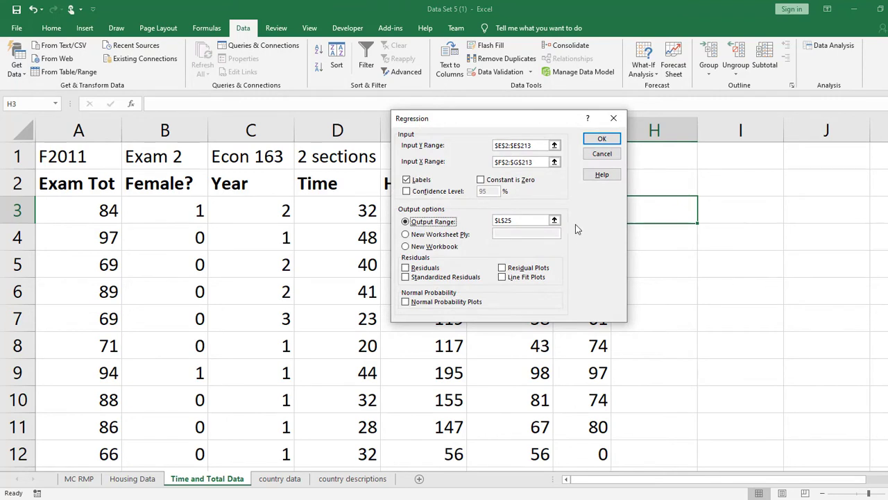
left_click(548, 145)
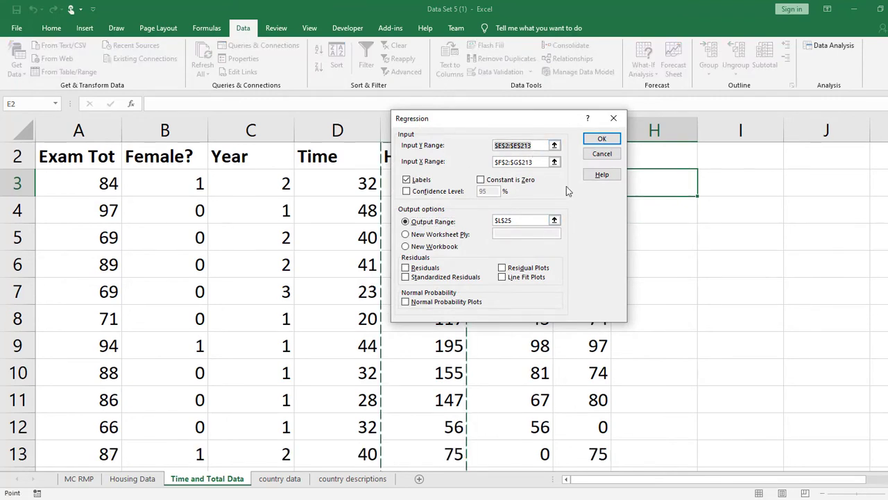
key("Delete")
left_click(549, 161)
key("Delete")
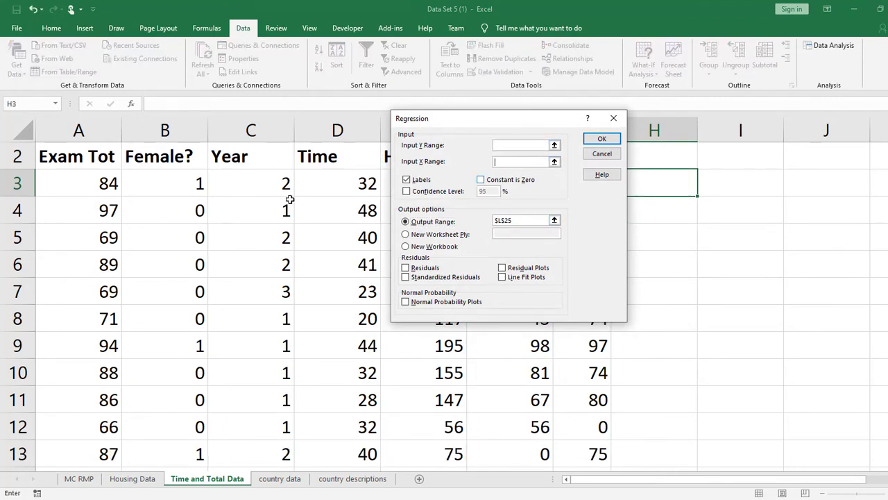
left_click(502, 145)
left_click_drag(74, 154, 93, 418)
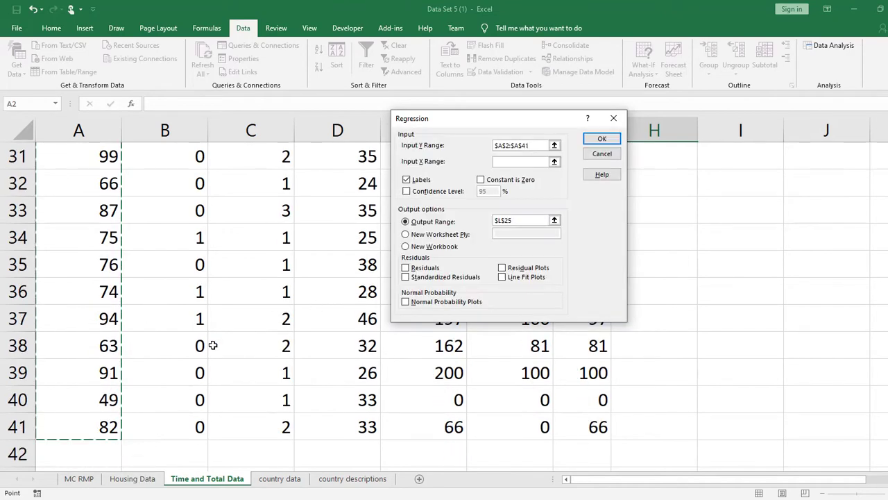
scroll(213, 345, "up", 10)
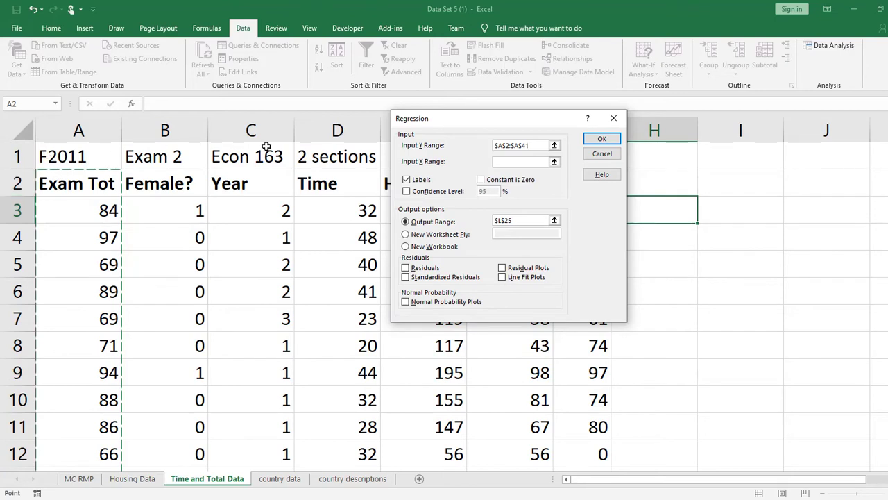
Step: Use the Time column, $D$2:$D$41, as the X range and run the regression with its output at $I$26
left_click(519, 162)
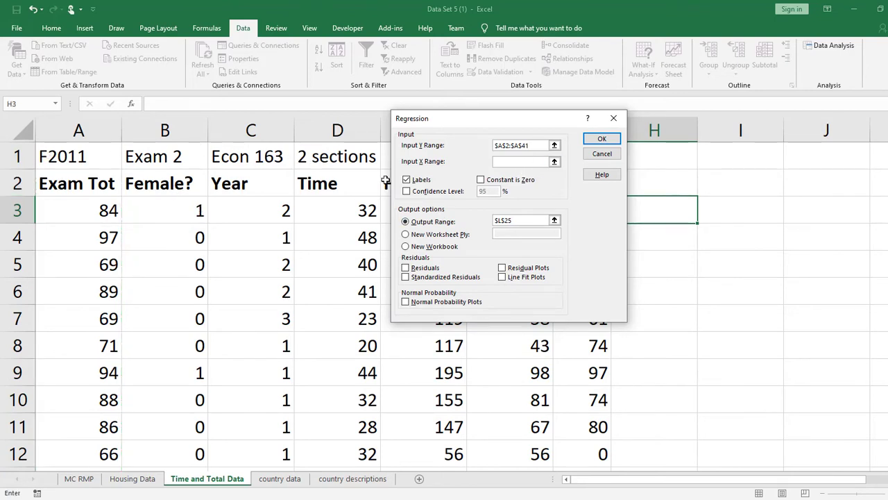
left_click_drag(368, 182, 336, 424)
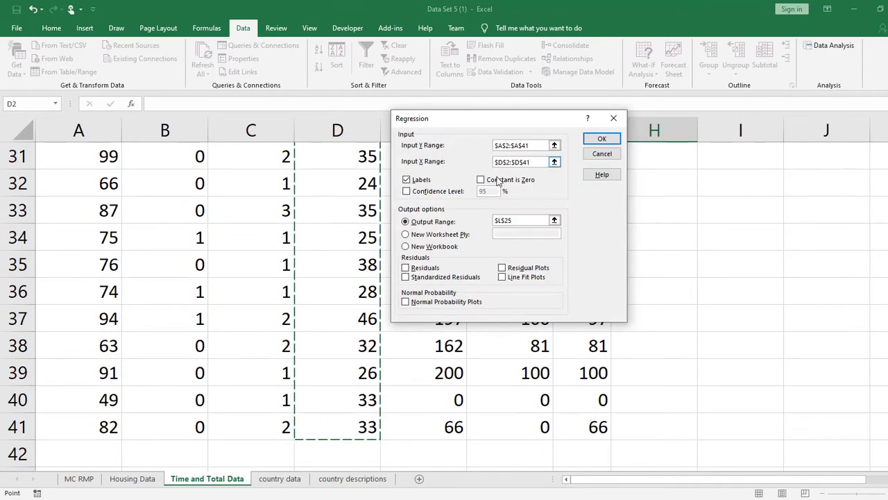
left_click(522, 221)
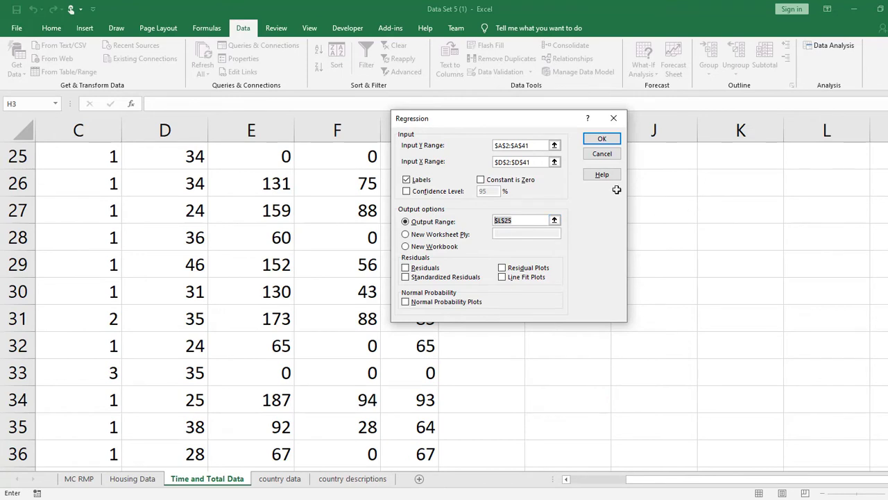
left_click_drag(536, 120, 351, 111)
left_click(559, 186)
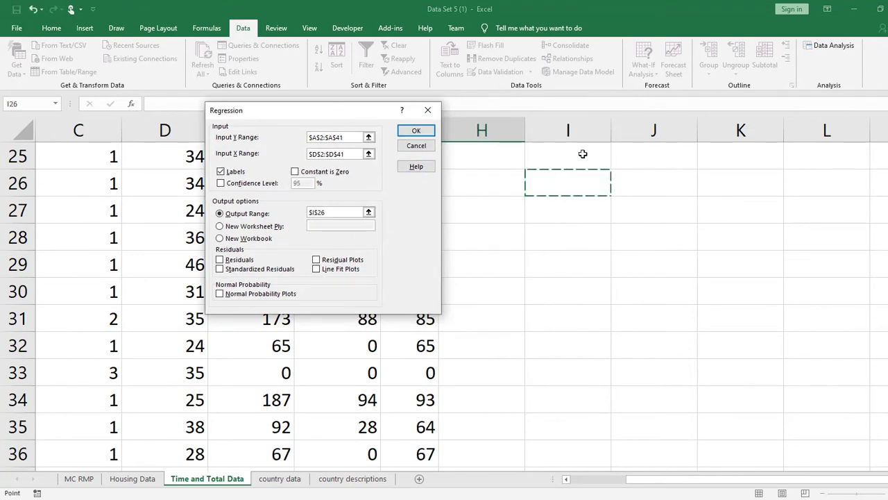
left_click(414, 132)
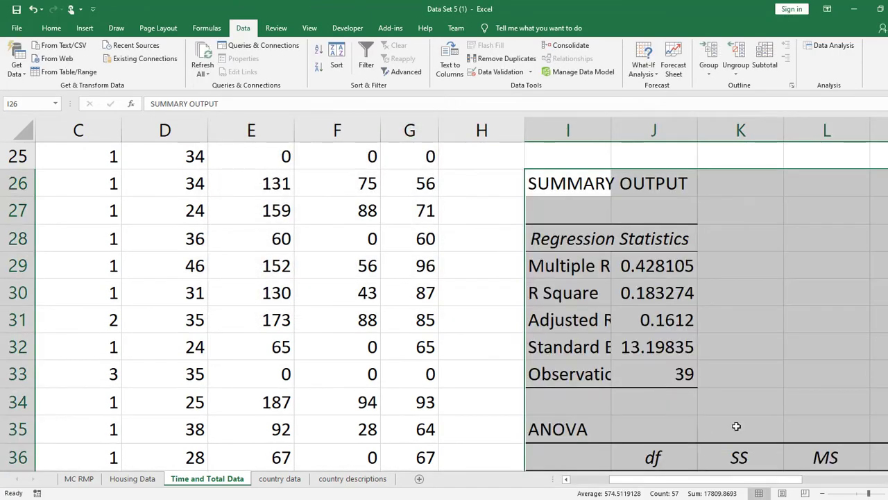
Step: Examine the ANOVA table, the coefficients table and the R Square of the exam total on Time regression
scroll(772, 357, "down", 3)
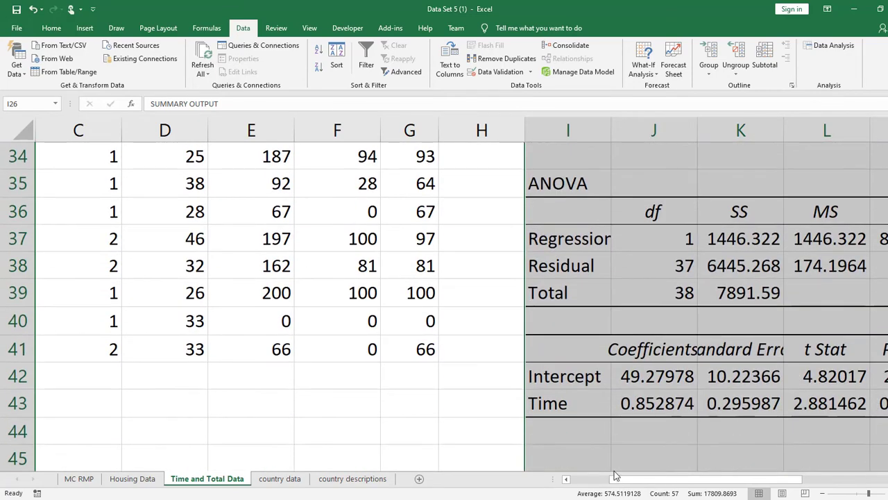
left_click_drag(649, 479, 750, 479)
left_click(781, 295)
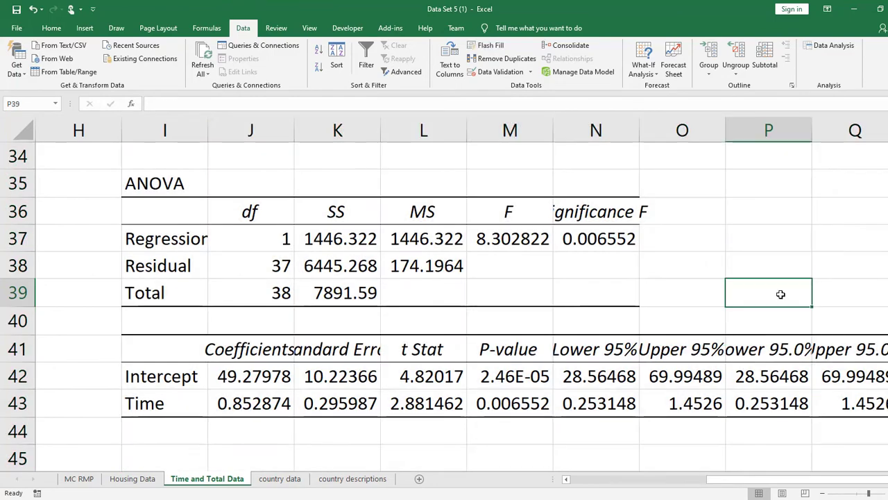
scroll(534, 291, "up", 3)
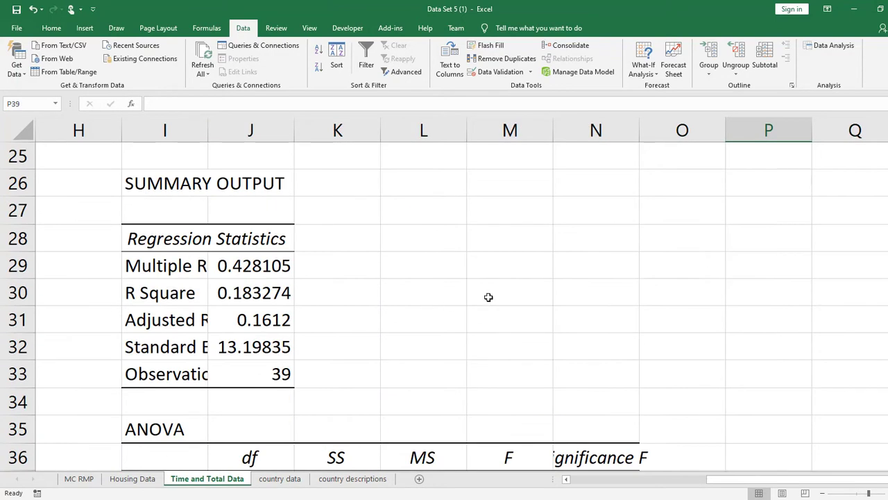
scroll(490, 297, "down", 1)
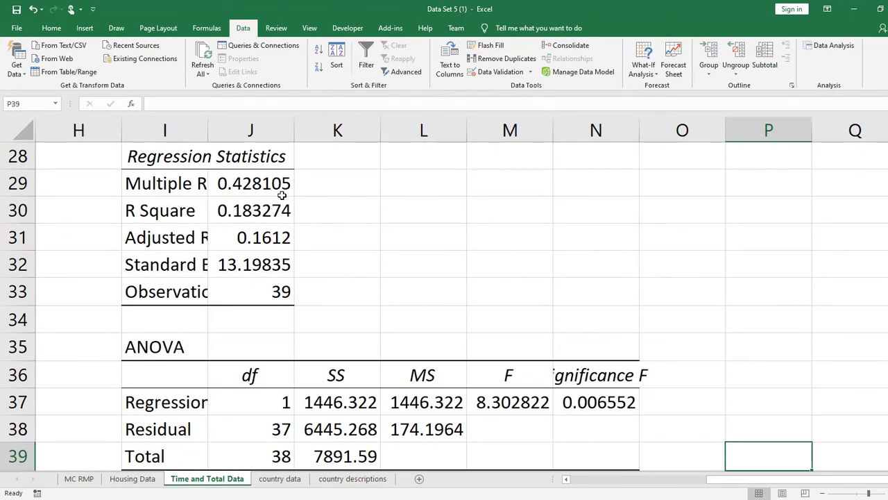
left_click(246, 213)
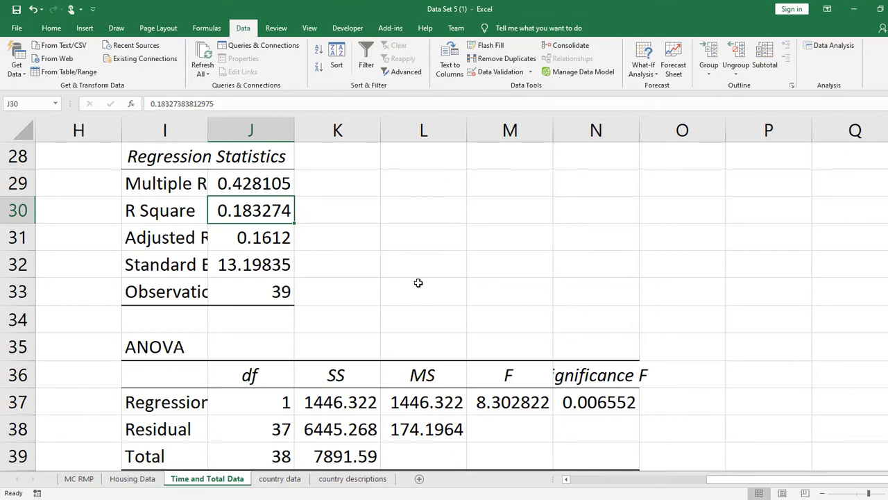
scroll(515, 263, "down", 1)
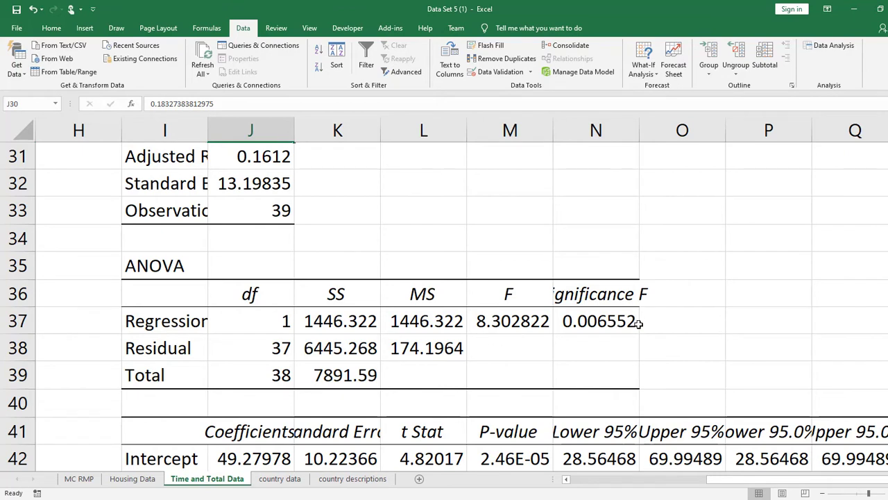
Step: Compare the ANOVA Significance F with the P-value for Time, and examine the Time coefficient
left_click(614, 327)
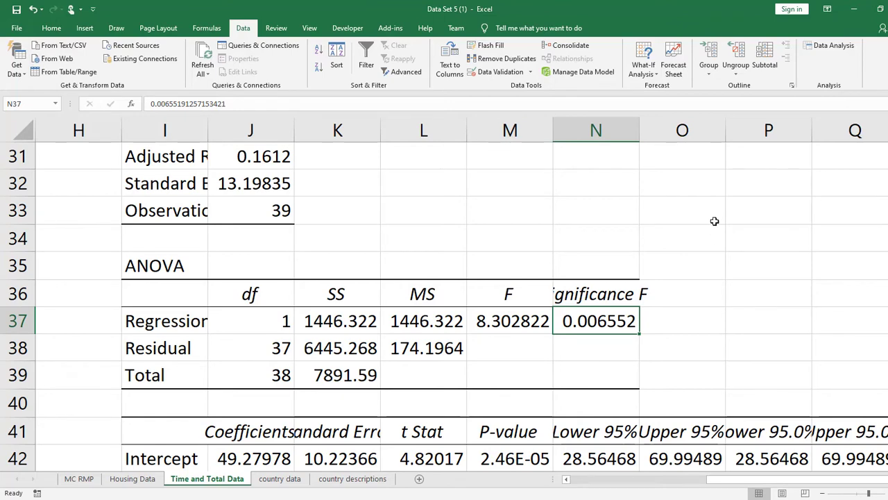
scroll(715, 229, "down", 3)
scroll(657, 343, "up", 1)
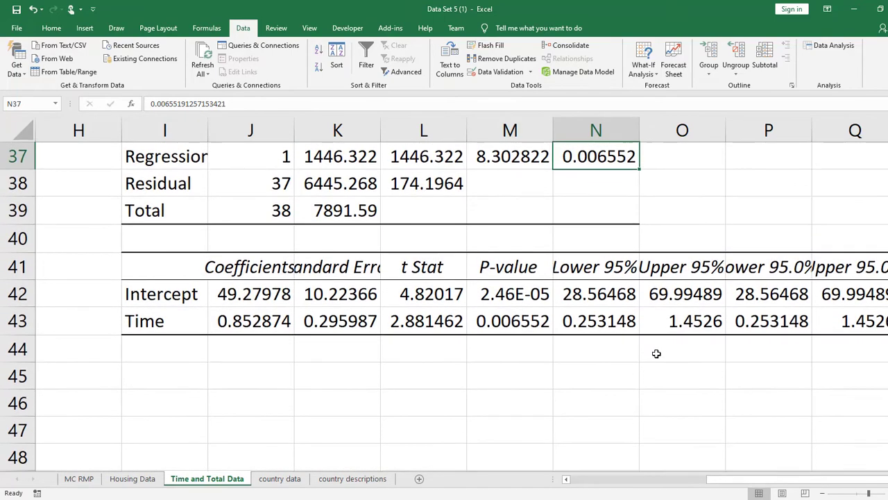
left_click(524, 320)
left_click(604, 162)
left_click(540, 320)
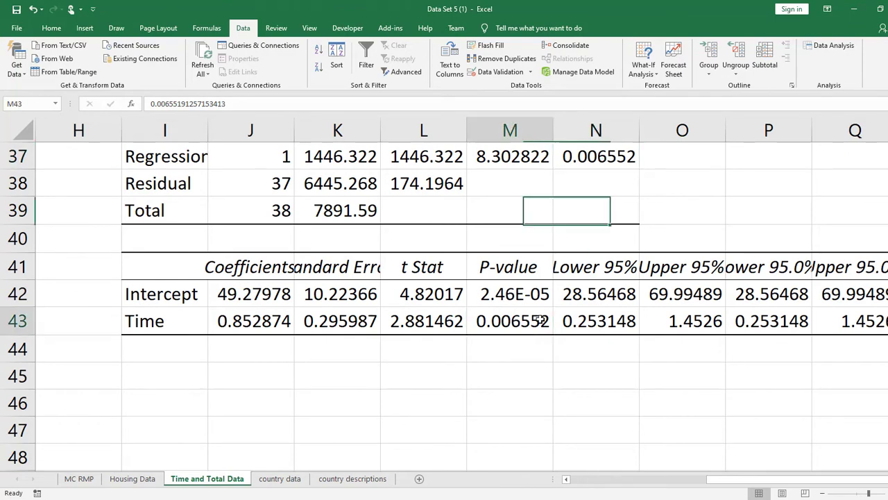
scroll(660, 212, "up", 1)
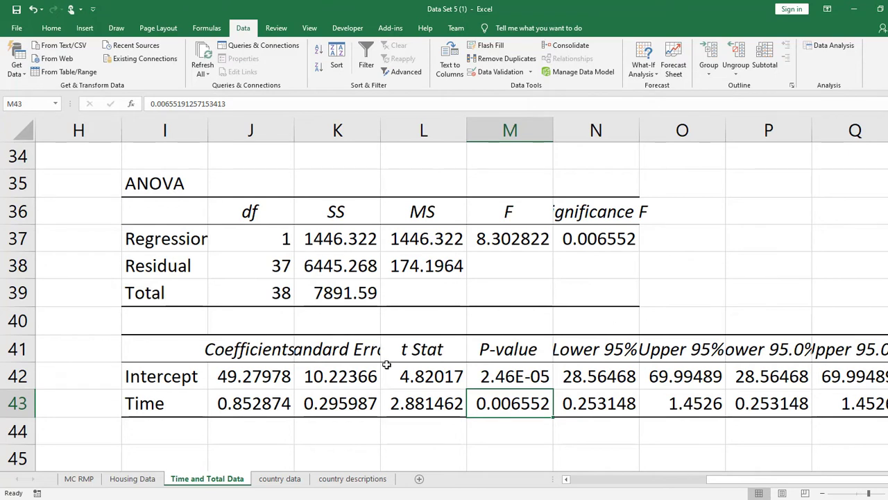
left_click(277, 406)
scroll(349, 435, "down", 3)
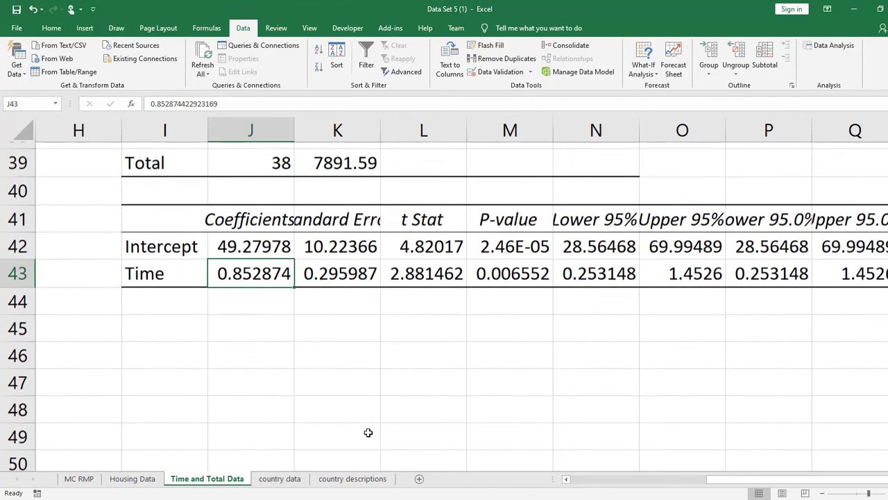
scroll(348, 435, "up", 1)
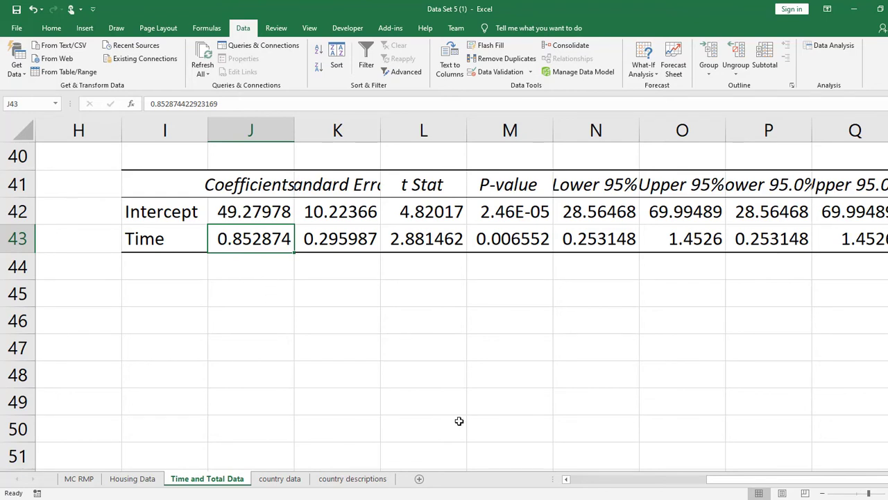
Step: Start a second Regression analysis and set its X range to the Female?, Year, Time and H tot columns, $B$2:$E$41
left_click_drag(769, 486, 625, 486)
scroll(498, 286, "up", 6)
scroll(498, 286, "up", 2)
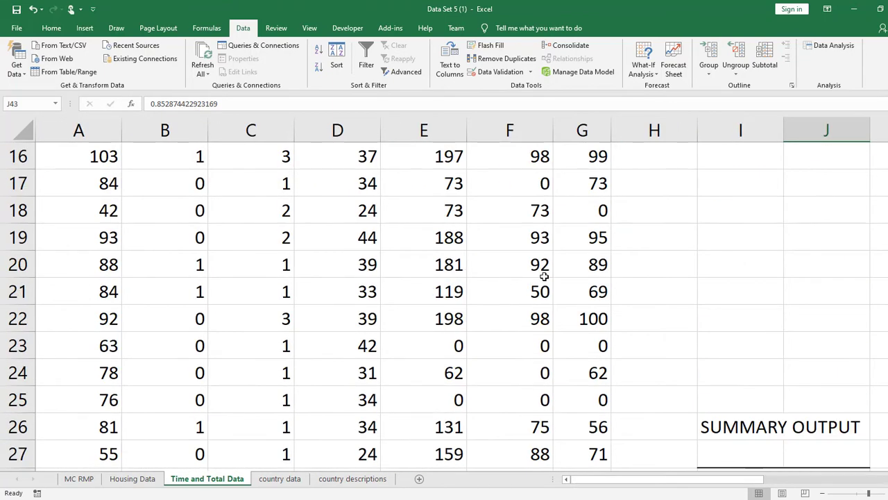
scroll(498, 285, "down", 4)
scroll(535, 279, "up", 9)
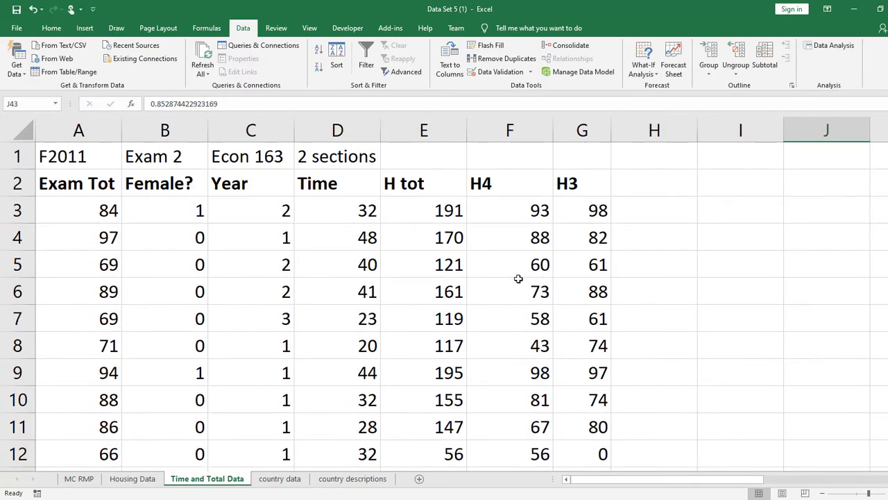
scroll(517, 276, "down", 12)
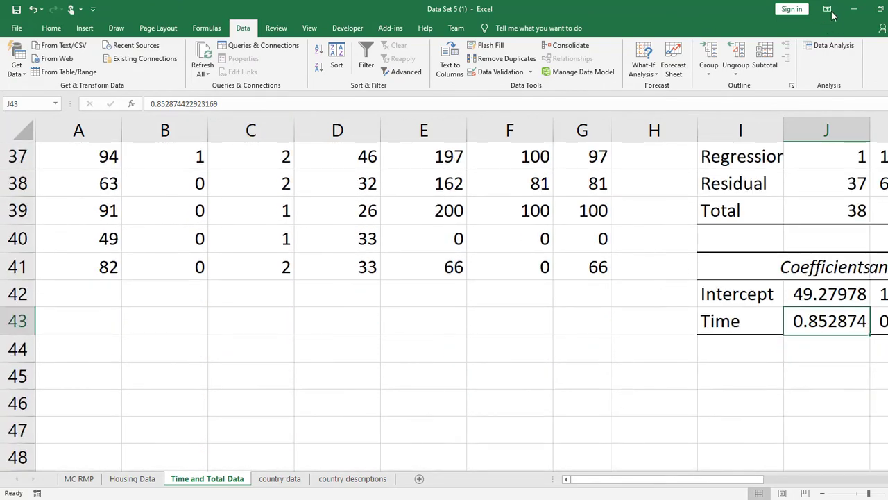
left_click(833, 46)
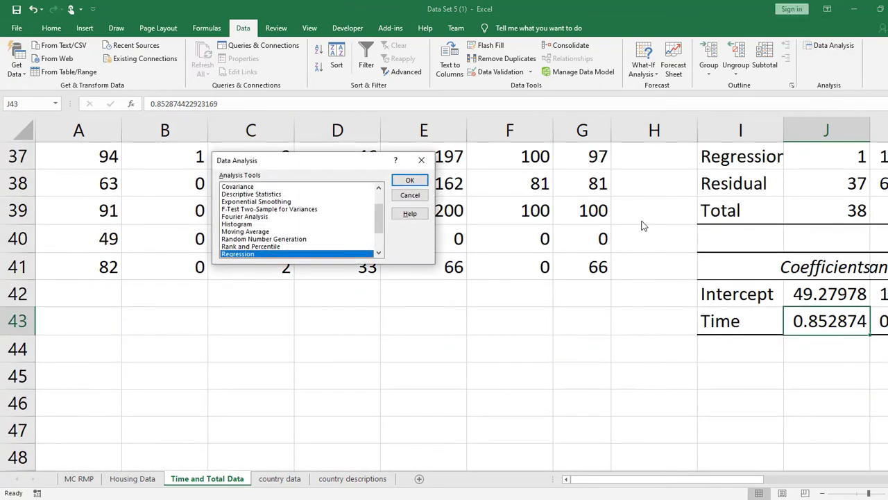
left_click(410, 180)
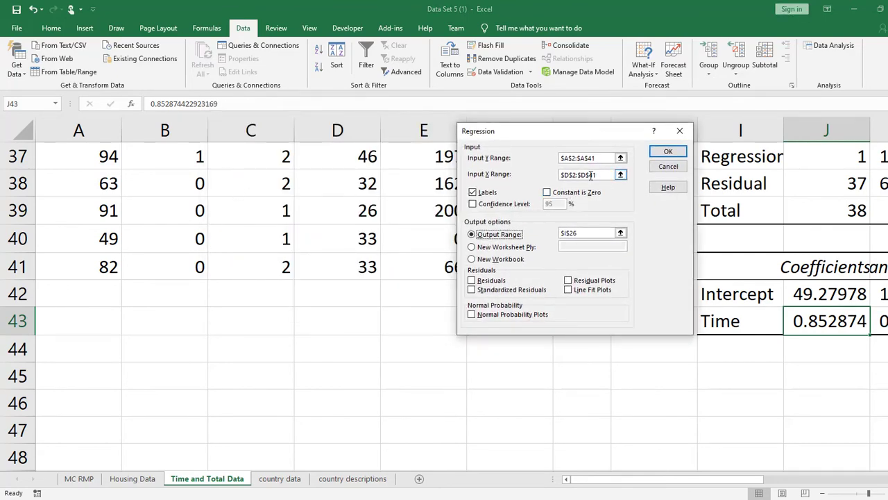
left_click_drag(600, 174, 559, 174)
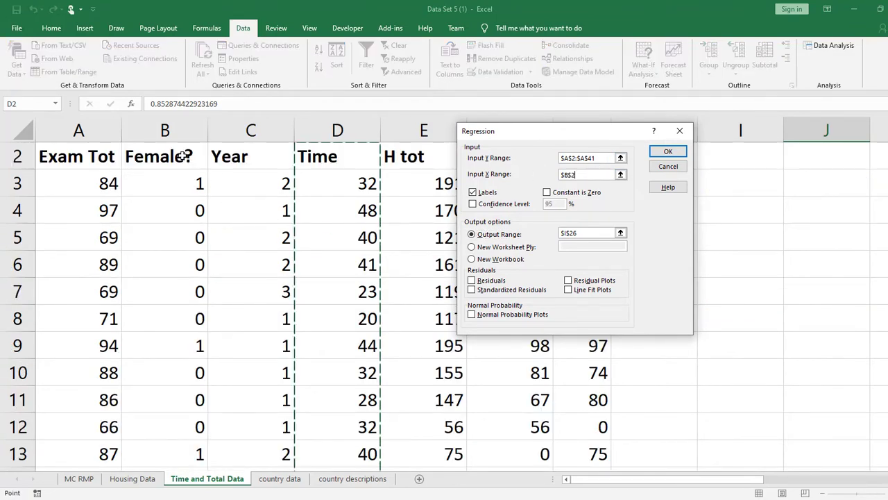
left_click_drag(184, 158, 436, 423)
scroll(417, 258, "up", 10)
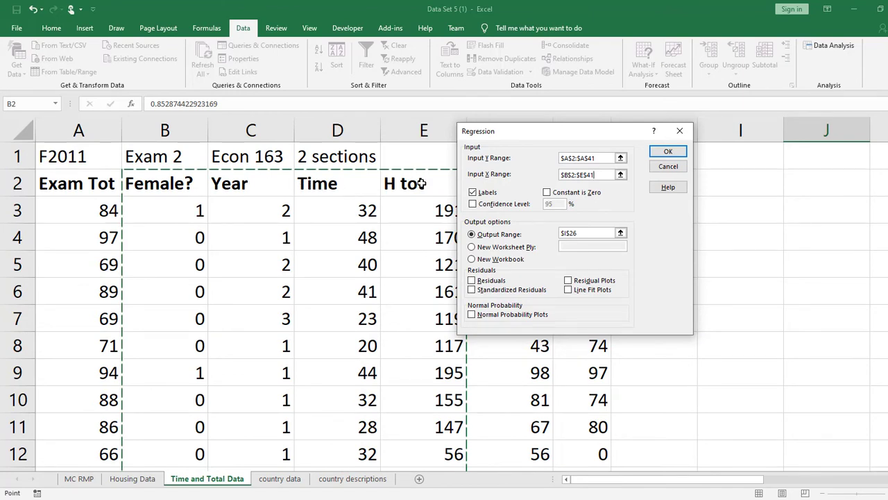
Step: Set the output range to $I$45, below the first summary output, and run the multiple regression
left_click(589, 235)
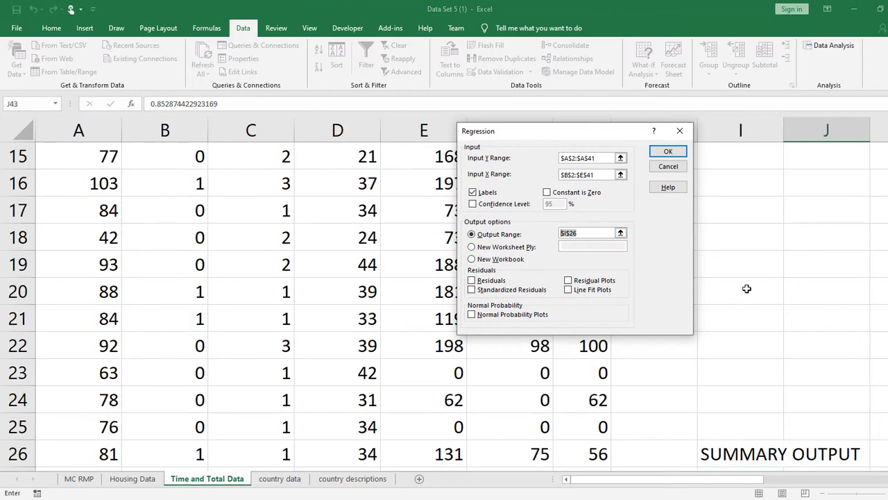
scroll(747, 288, "down", 9)
left_click(741, 238)
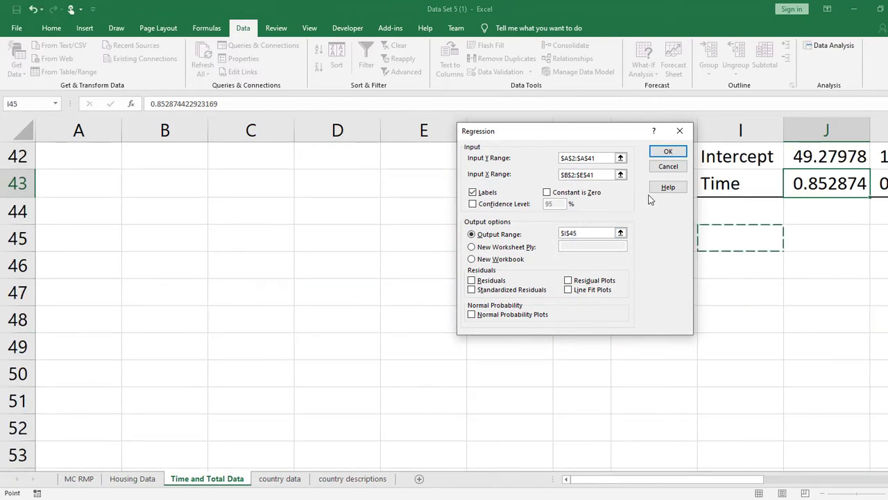
left_click(668, 151)
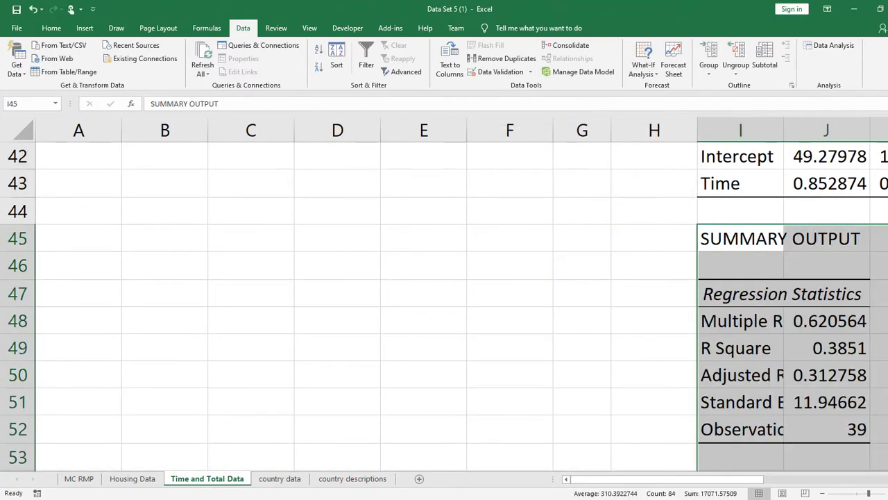
left_click_drag(648, 483, 643, 484)
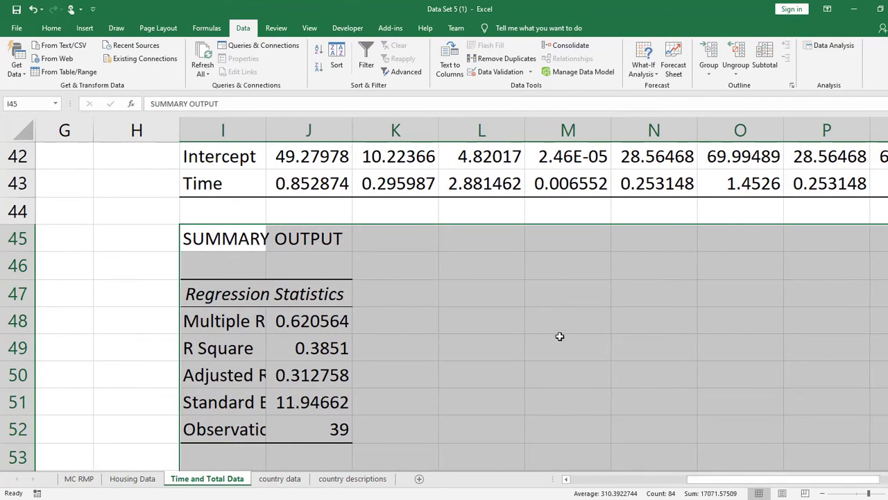
Step: Compare the R Square and adjusted R Square of the multiple regression with those of the exam total on Time regression
left_click(335, 346)
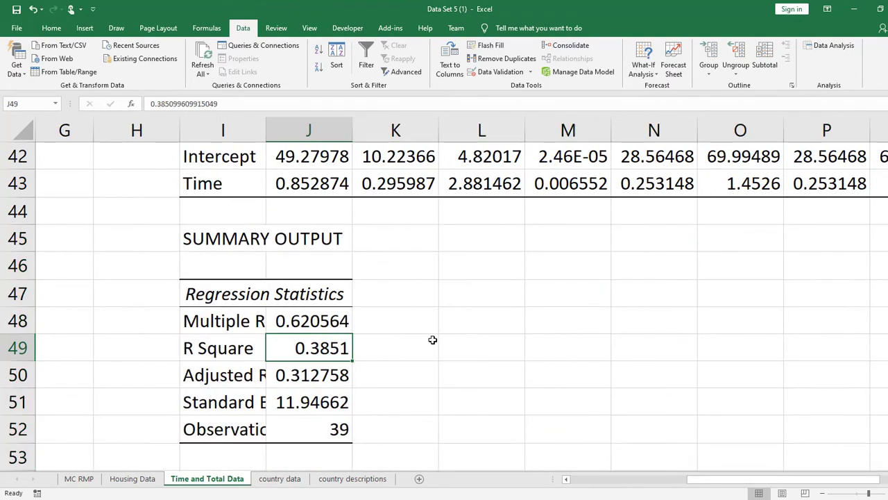
scroll(436, 340, "up", 10)
scroll(437, 340, "down", 5)
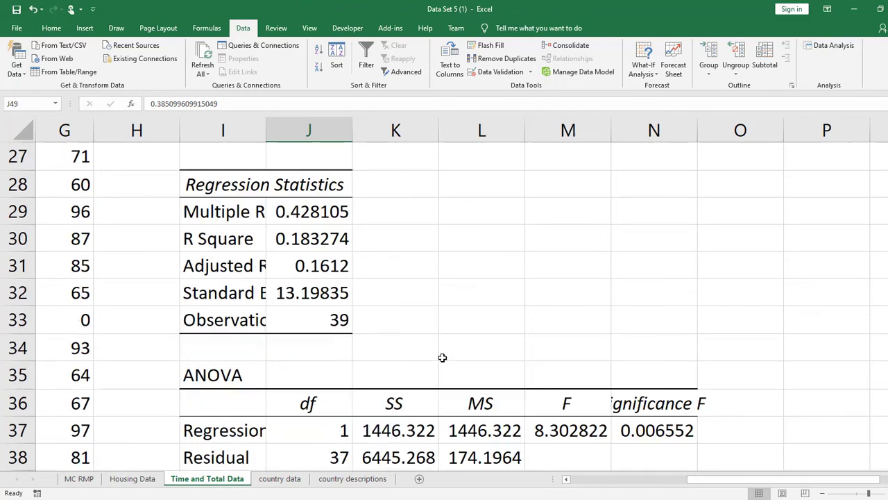
left_click(326, 246)
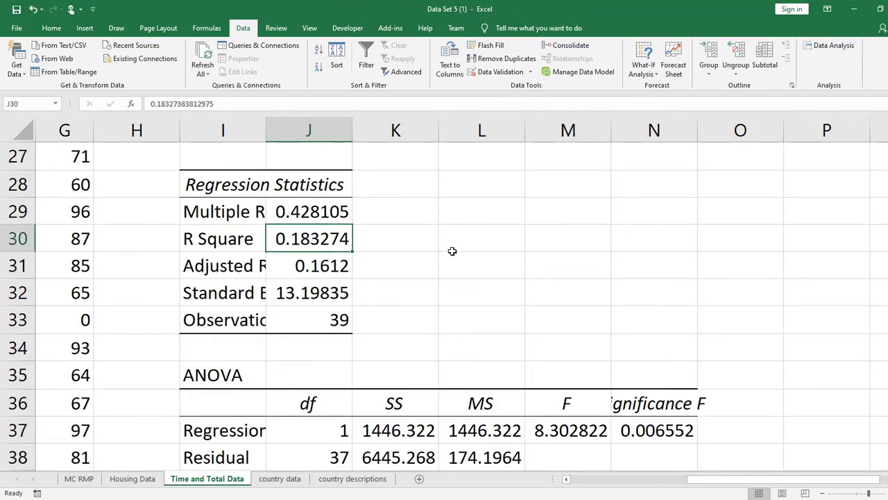
scroll(463, 249, "down", 5)
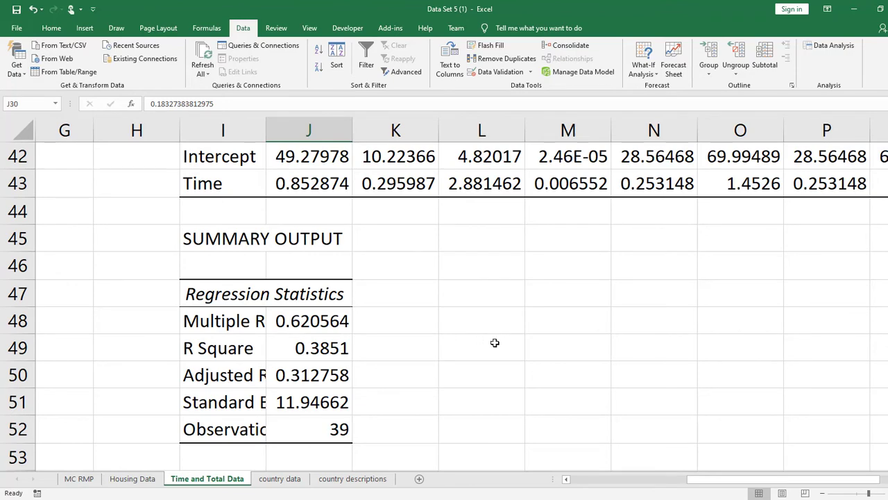
scroll(495, 344, "up", 9)
scroll(495, 347, "down", 3)
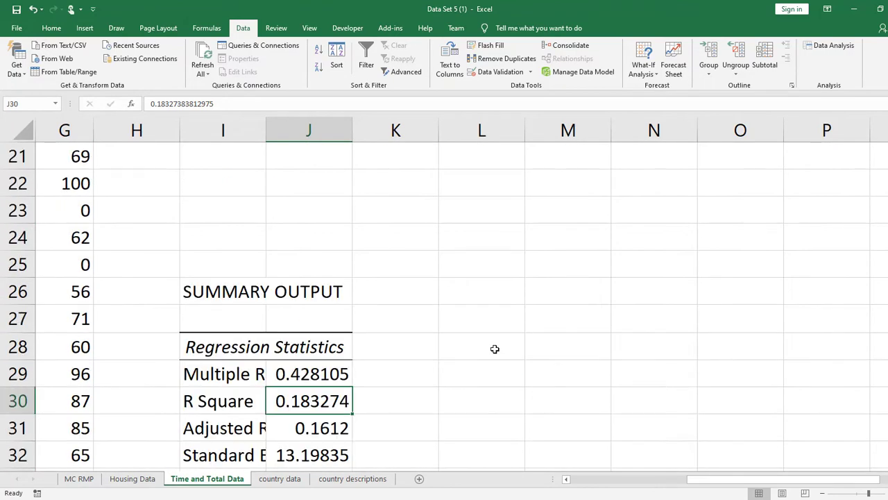
scroll(495, 348, "down", 8)
scroll(493, 350, "up", 1)
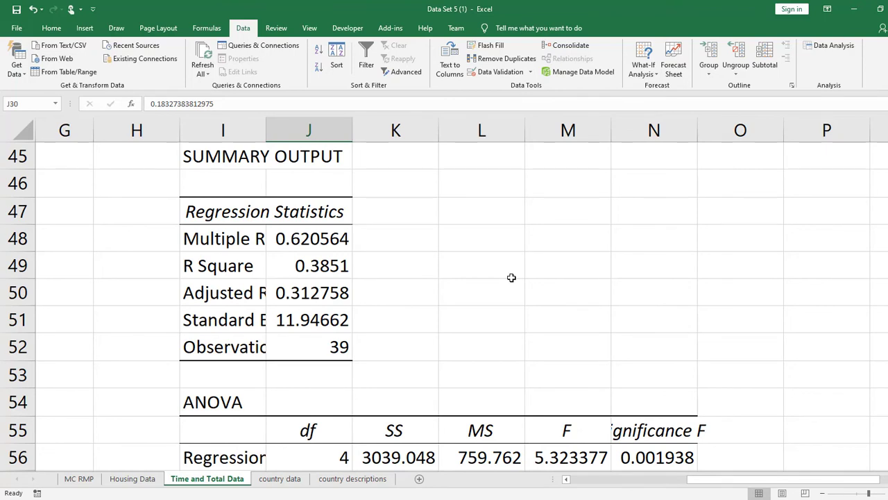
Step: Compare the ANOVA tables of the simple and four-variable regressions, checking Significance F and the total sum of squares
scroll(511, 278, "down", 1)
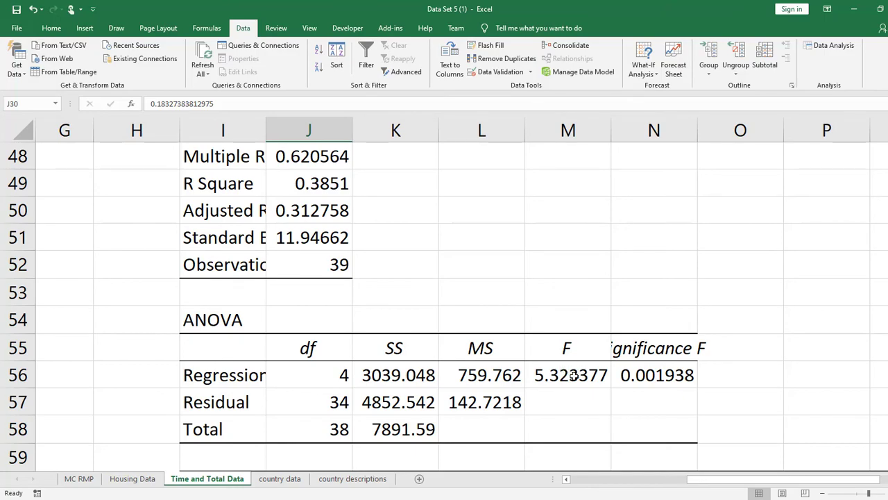
scroll(573, 375, "up", 7)
scroll(575, 376, "down", 8)
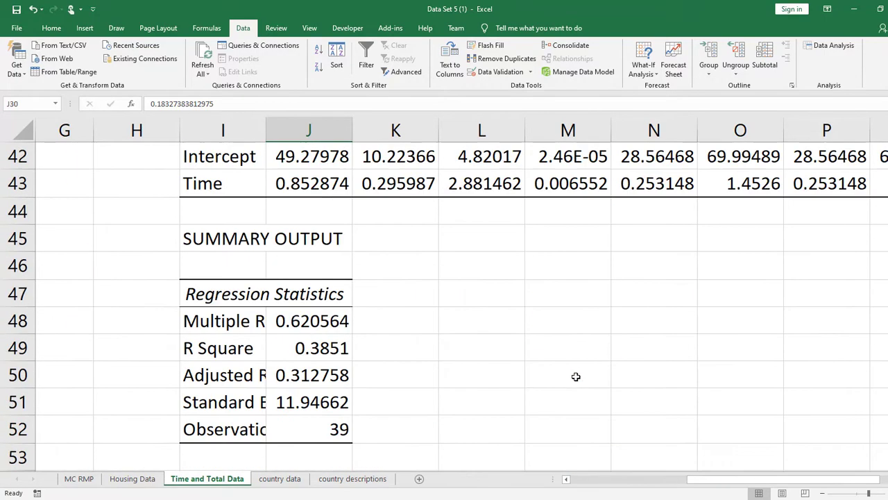
scroll(577, 326, "up", 1)
scroll(587, 281, "down", 2)
left_click(396, 266)
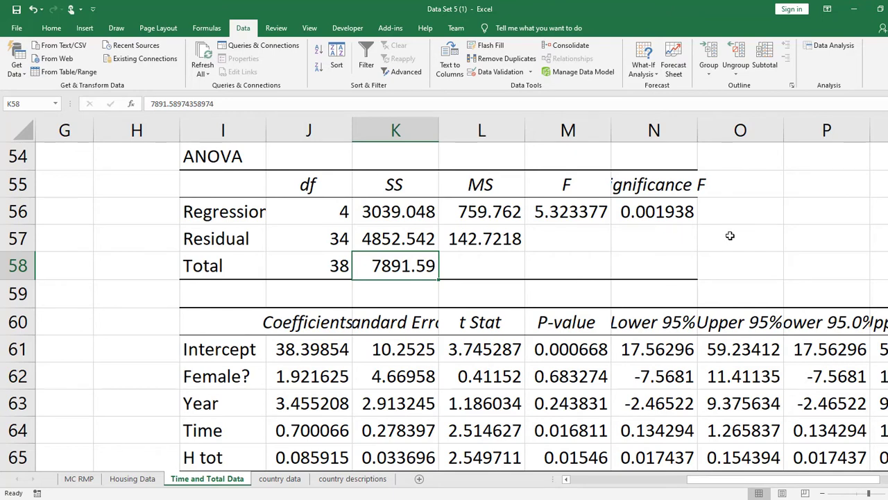
Step: Compare the P-value for Time between the two regressions, and examine the P-value and coefficient for H tot
scroll(725, 230, "down", 2)
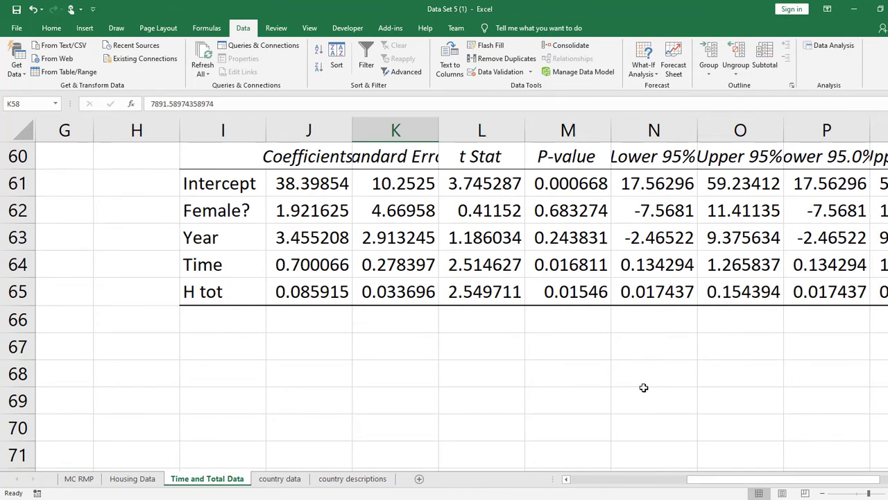
left_click(544, 272)
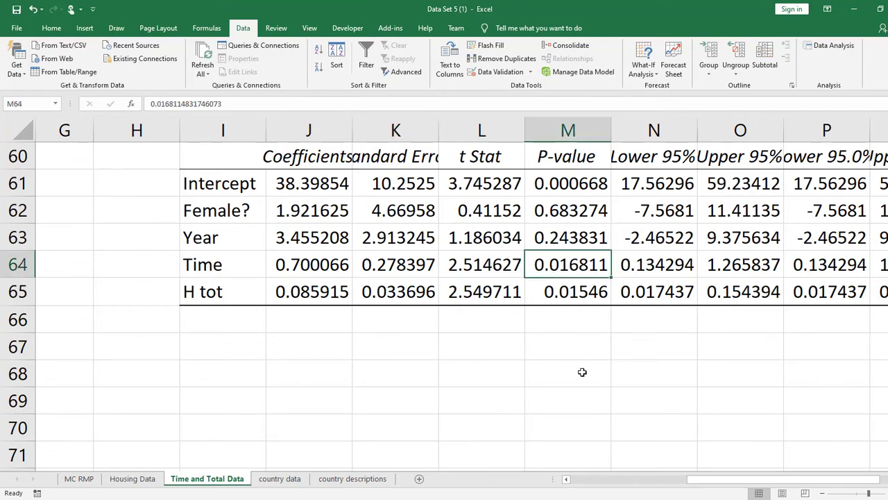
scroll(582, 372, "up", 9)
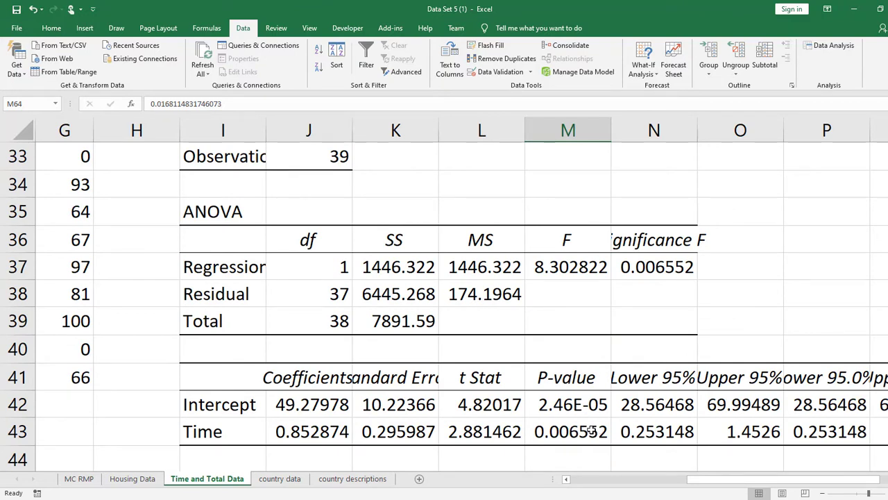
scroll(591, 430, "down", 8)
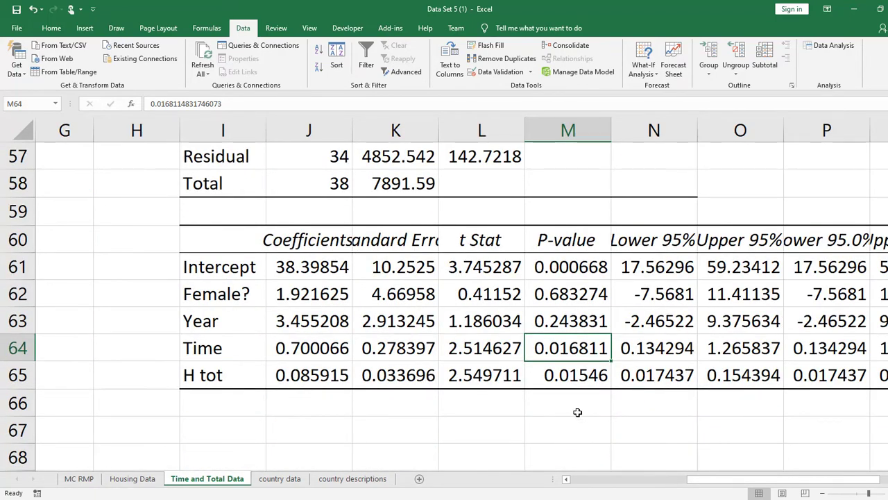
scroll(578, 412, "up", 7)
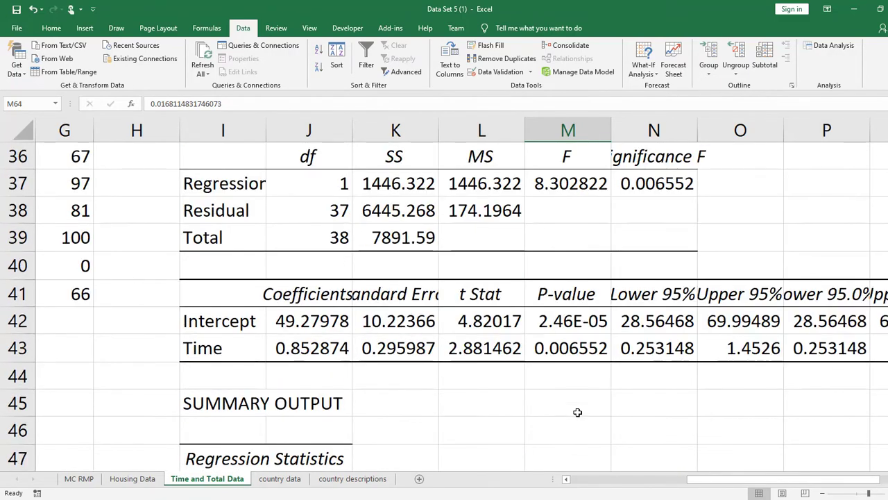
scroll(576, 413, "down", 5)
scroll(575, 413, "down", 3)
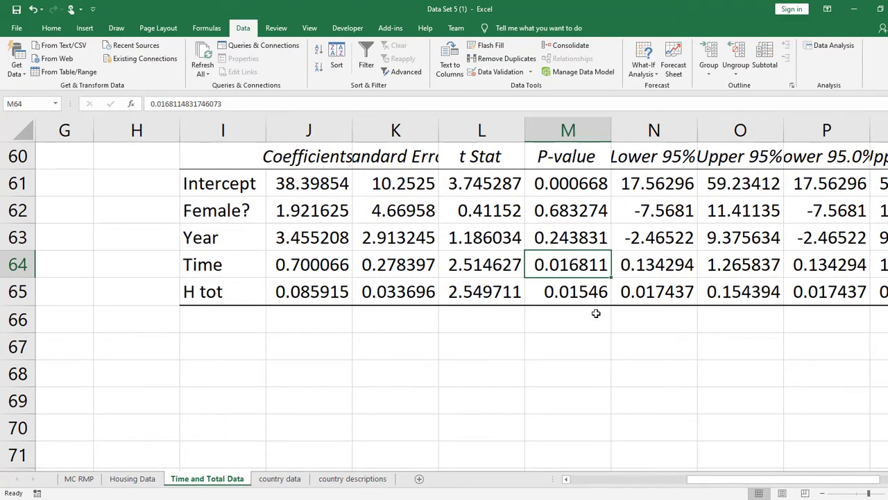
left_click(592, 290)
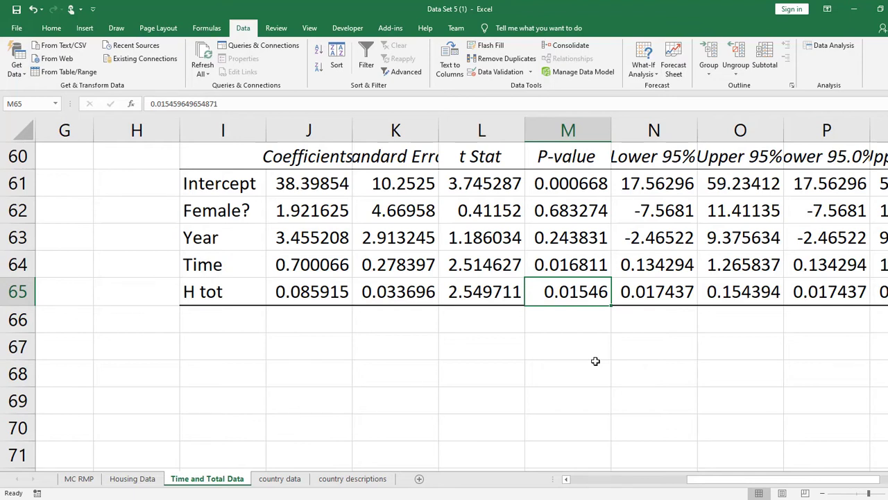
left_click(305, 292)
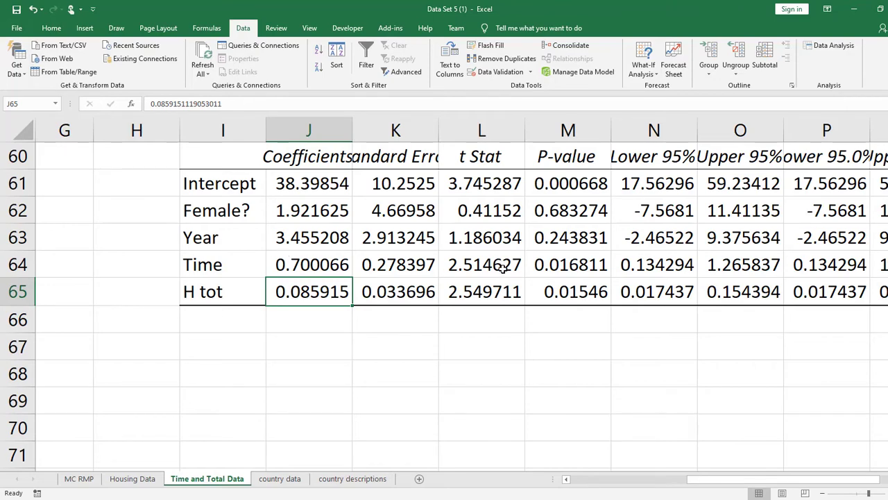
Step: Start a third Regression analysis and set its X range to the Female? through H3 columns, $B$2:$G$41
scroll(439, 272, "up", 5)
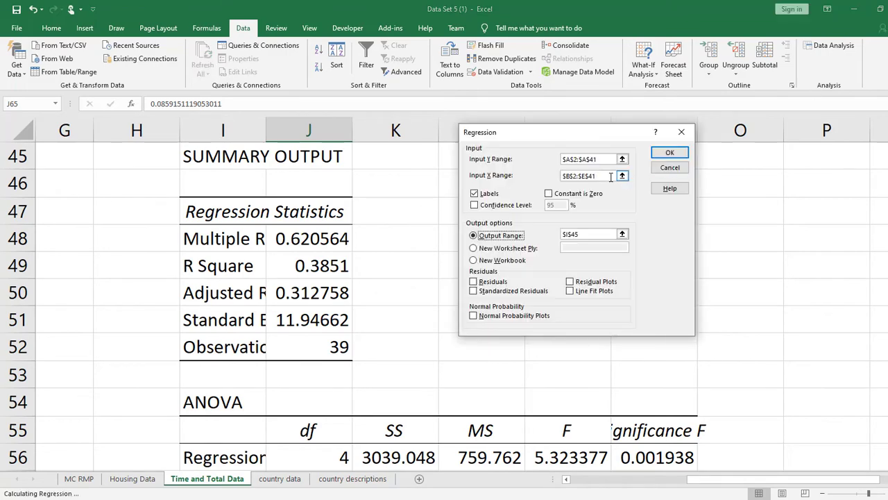
left_click(611, 176)
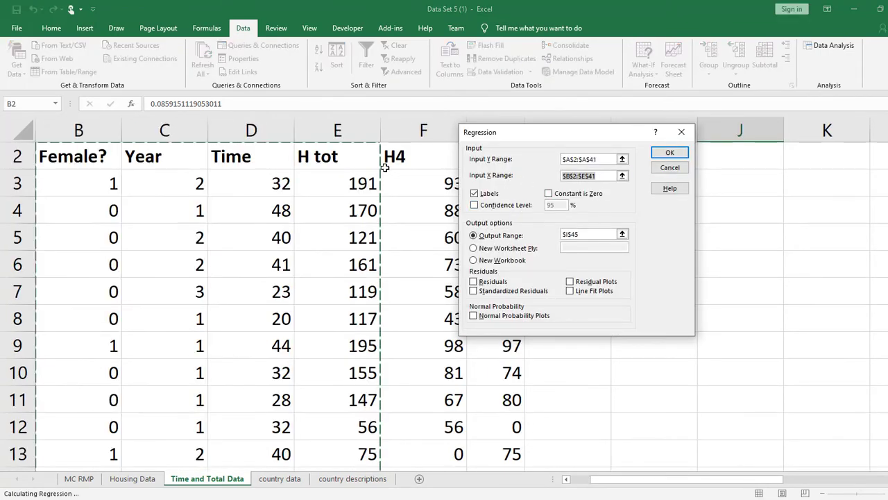
left_click_drag(94, 155, 505, 425)
left_click_drag(484, 465, 484, 442)
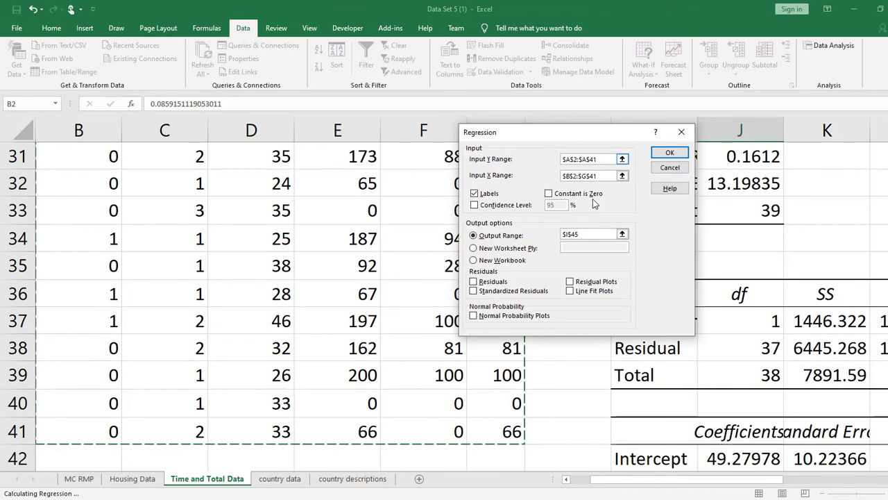
Step: Set the output range to cell I68, below the second summary output, and run the six-variable regression
left_click(598, 234)
scroll(726, 283, "down", 8)
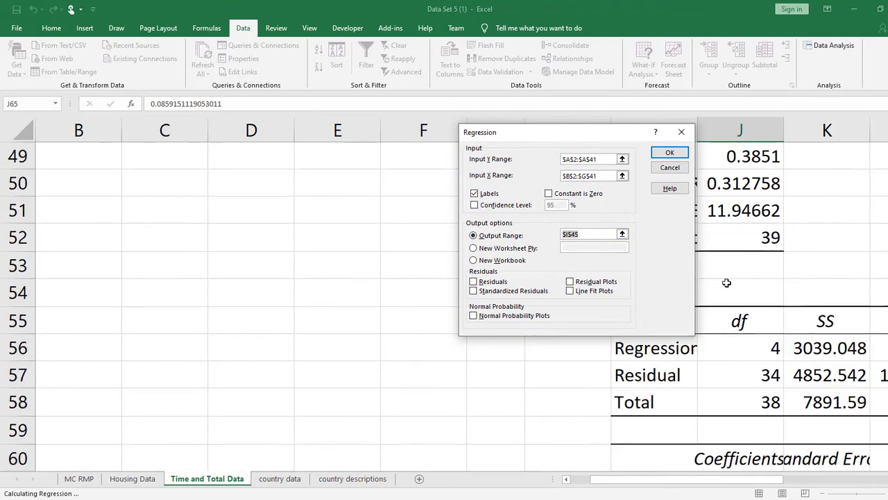
left_click(663, 349)
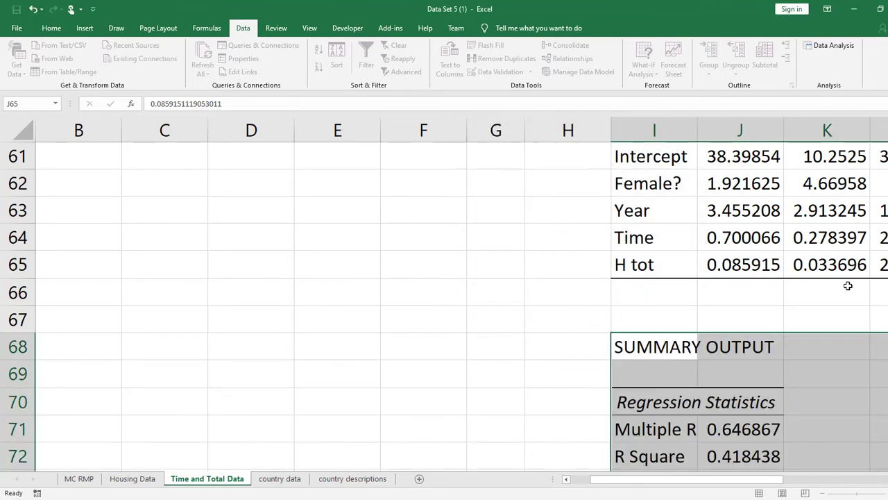
Step: Compare the R Square and adjusted R Square of the six-variable regression with those of the four-variable regression
scroll(840, 284, "down", 3)
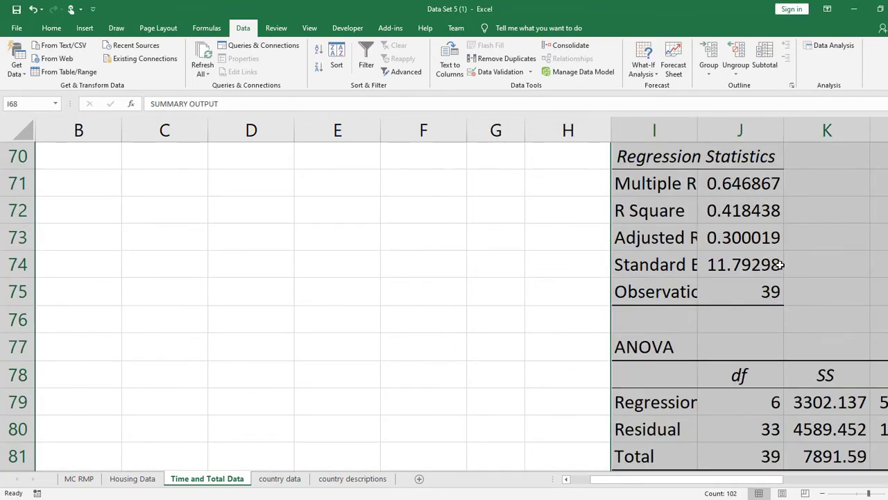
scroll(776, 273, "up", 7)
scroll(786, 282, "up", 1)
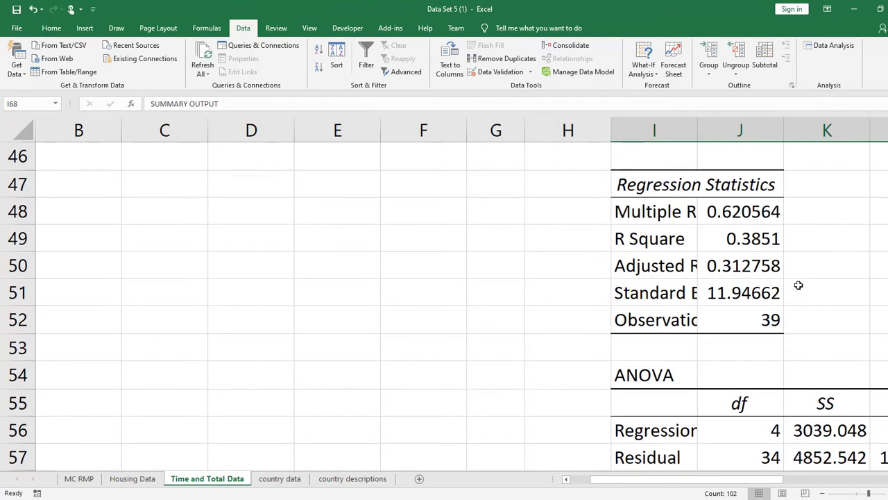
scroll(803, 252, "down", 4)
scroll(802, 252, "down", 2)
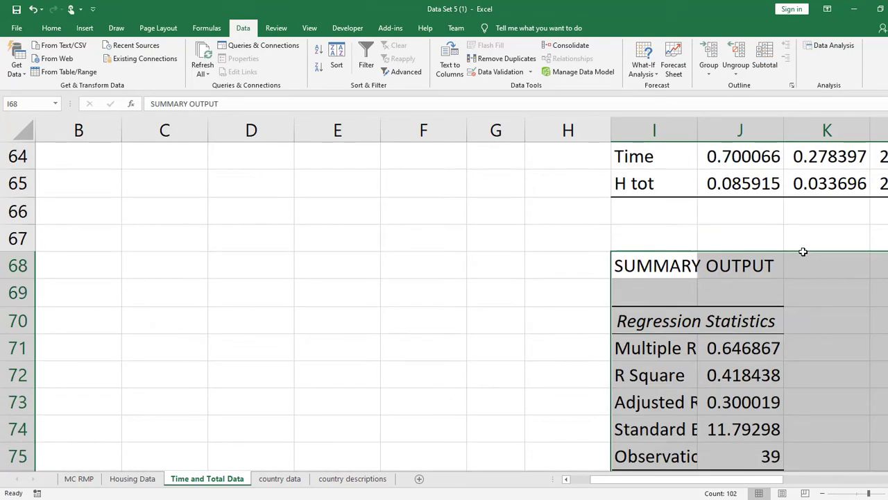
left_click(760, 406)
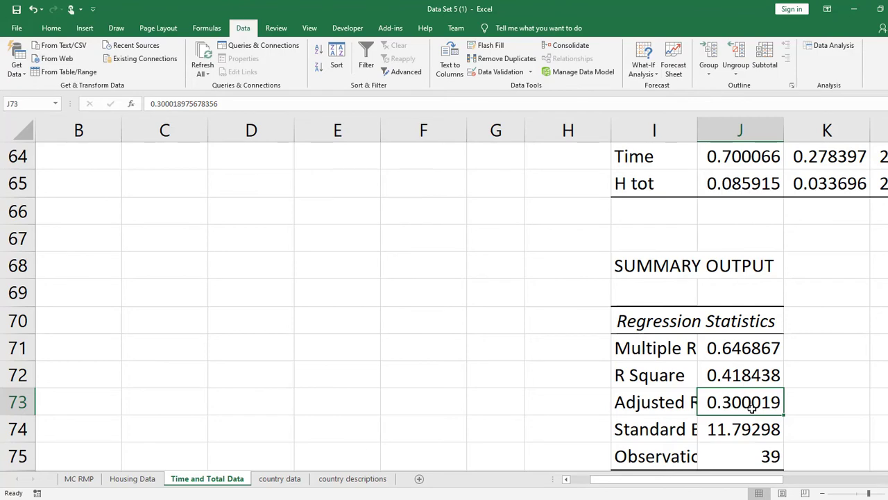
scroll(751, 408, "up", 6)
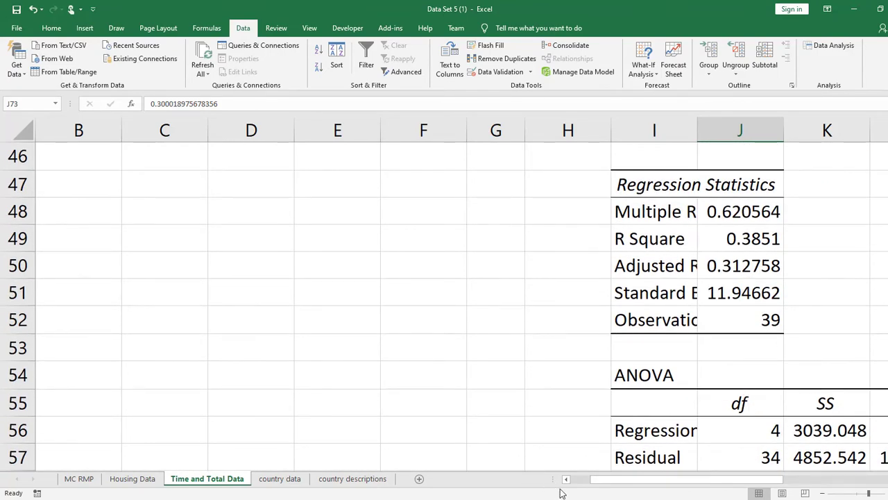
Step: Compare the ANOVA Significance F of the six-variable regression with that of the four-variable regression
left_click_drag(640, 481, 700, 484)
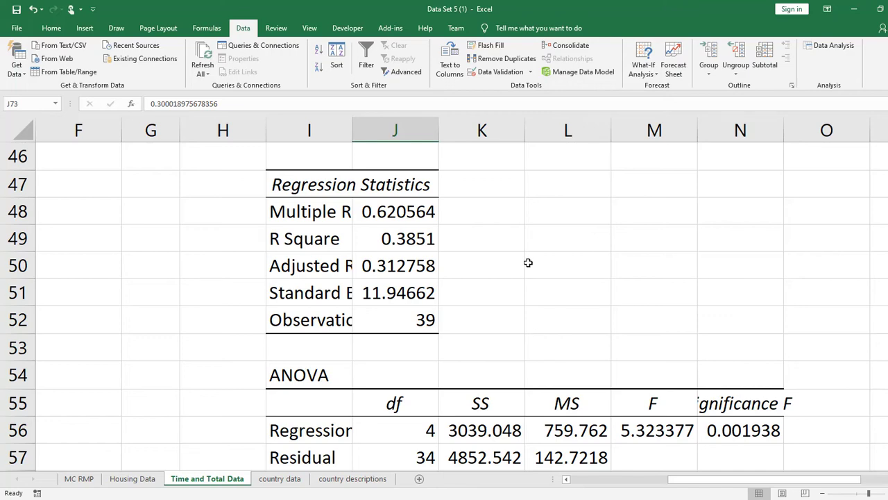
scroll(528, 263, "down", 6)
scroll(561, 254, "down", 2)
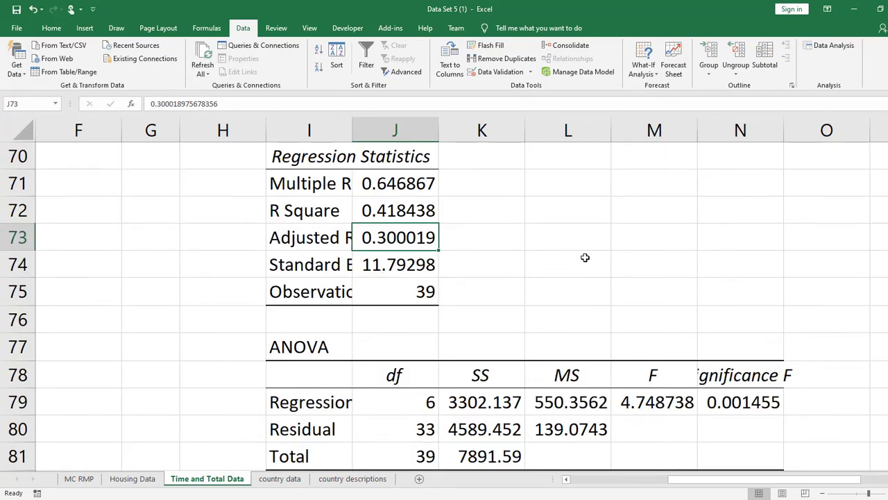
left_click(766, 407)
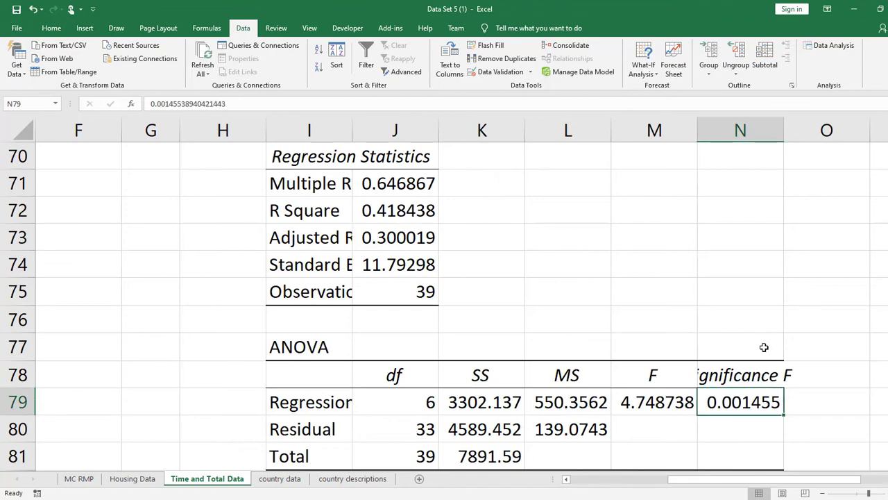
scroll(764, 347, "up", 6)
scroll(760, 349, "down", 7)
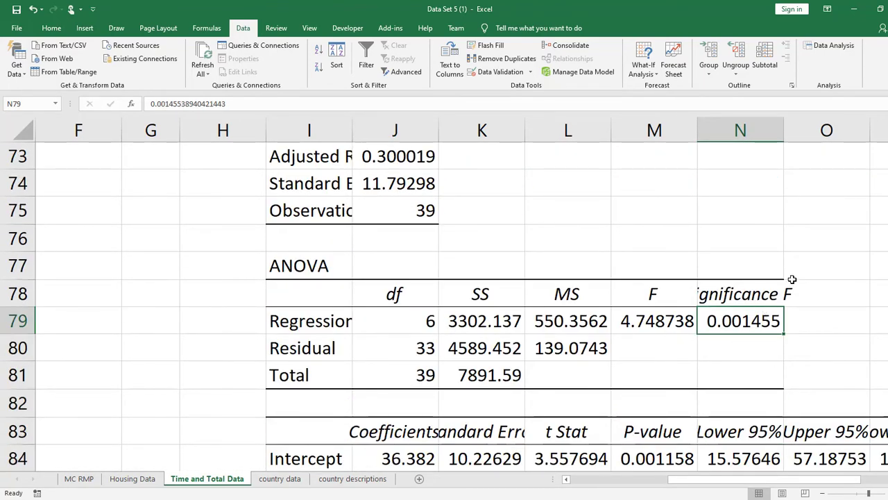
scroll(798, 249, "down", 1)
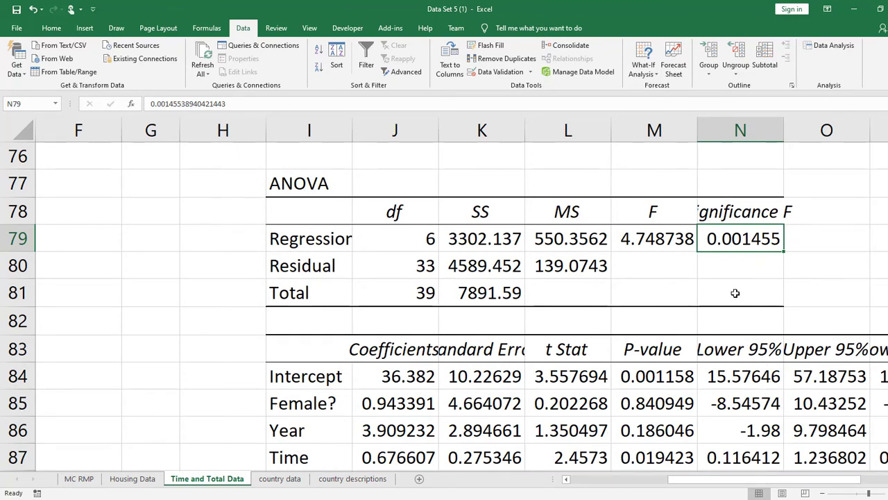
Step: Examine the six-variable regression's coefficients table, checking the P-values of H4 and H3 and the whole H4 row
scroll(683, 356, "down", 1)
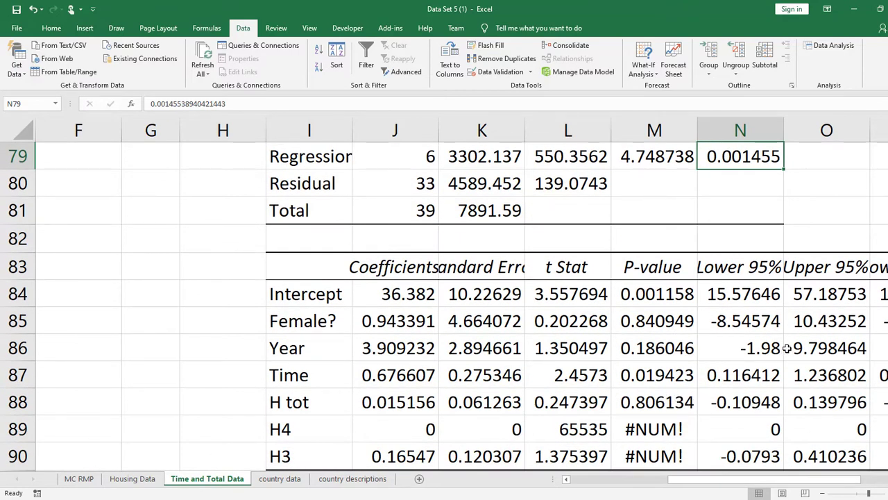
scroll(784, 349, "down", 1)
left_click_drag(681, 321, 682, 370)
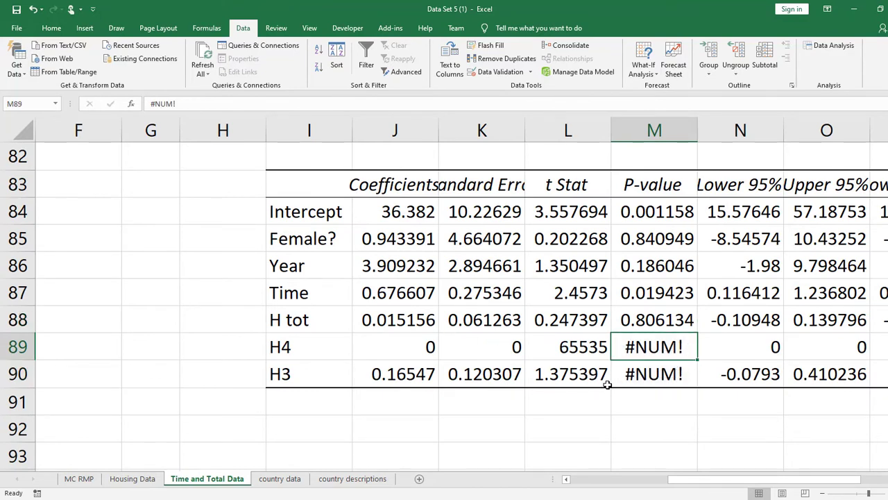
left_click_drag(386, 339, 875, 354)
left_click(615, 429)
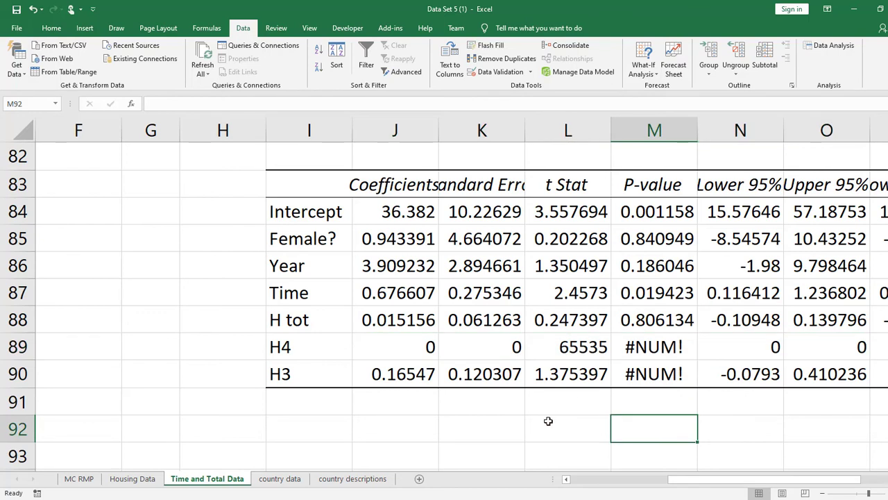